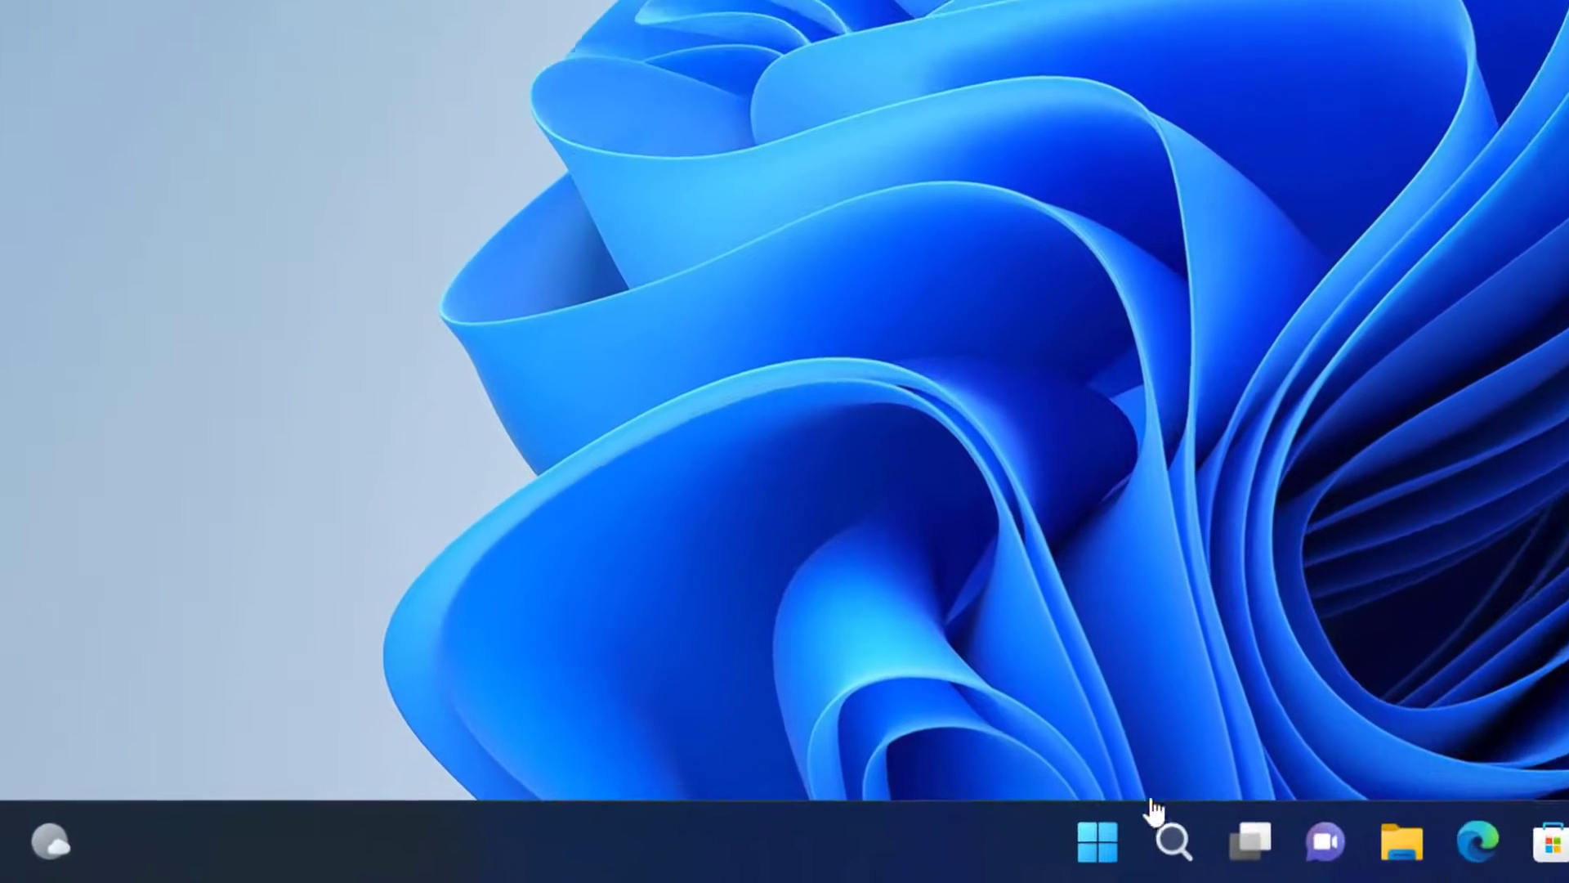
{"action": "key", "text": "super+r"}
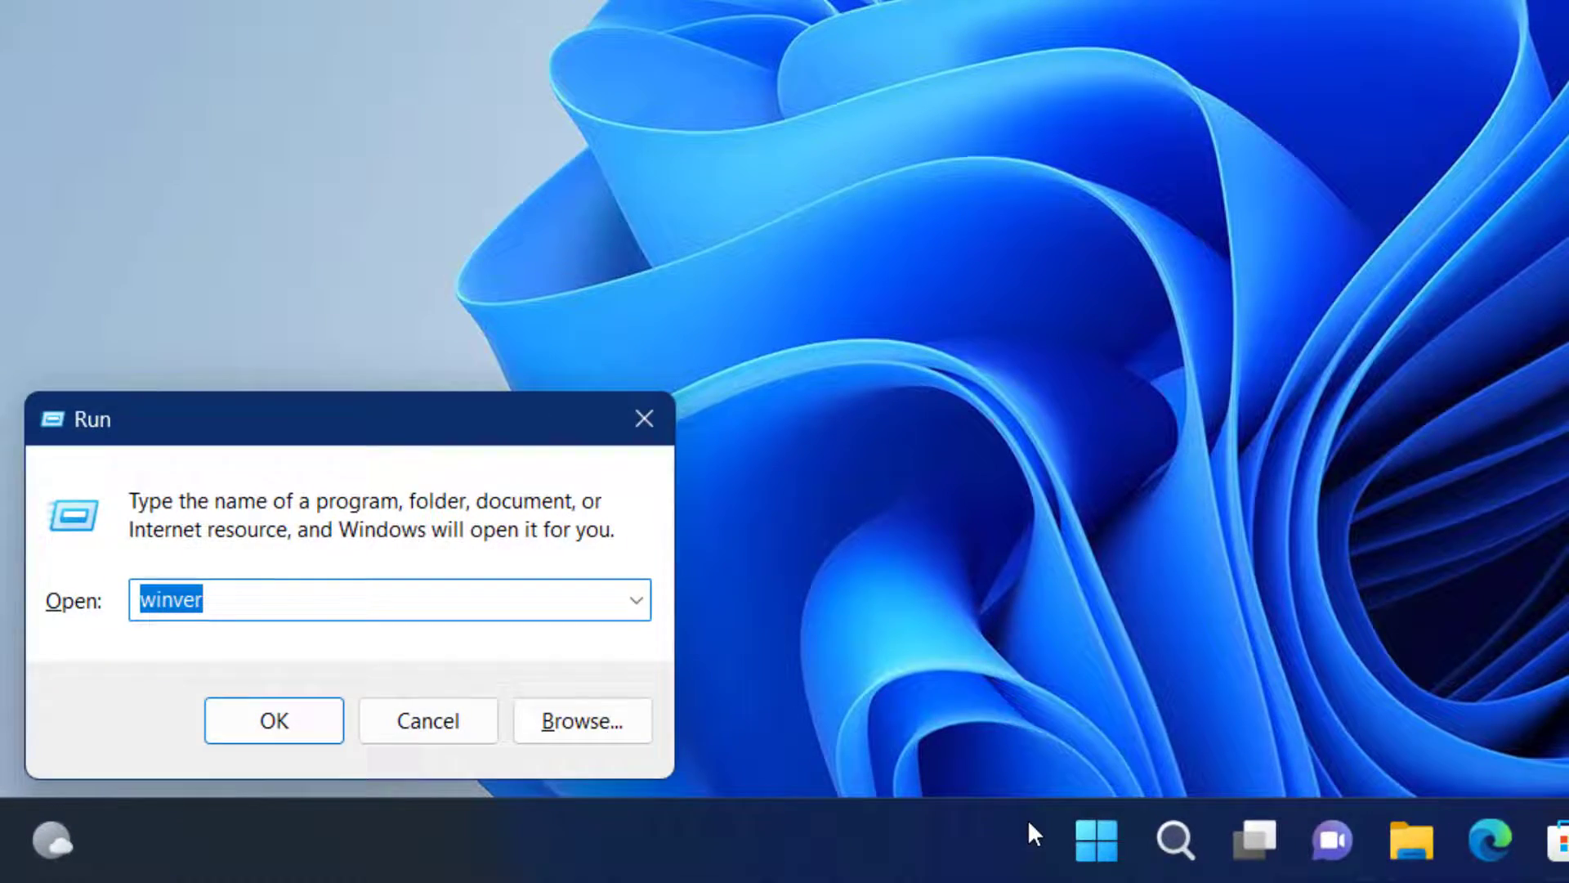
{"action": "key", "text": "Return"}
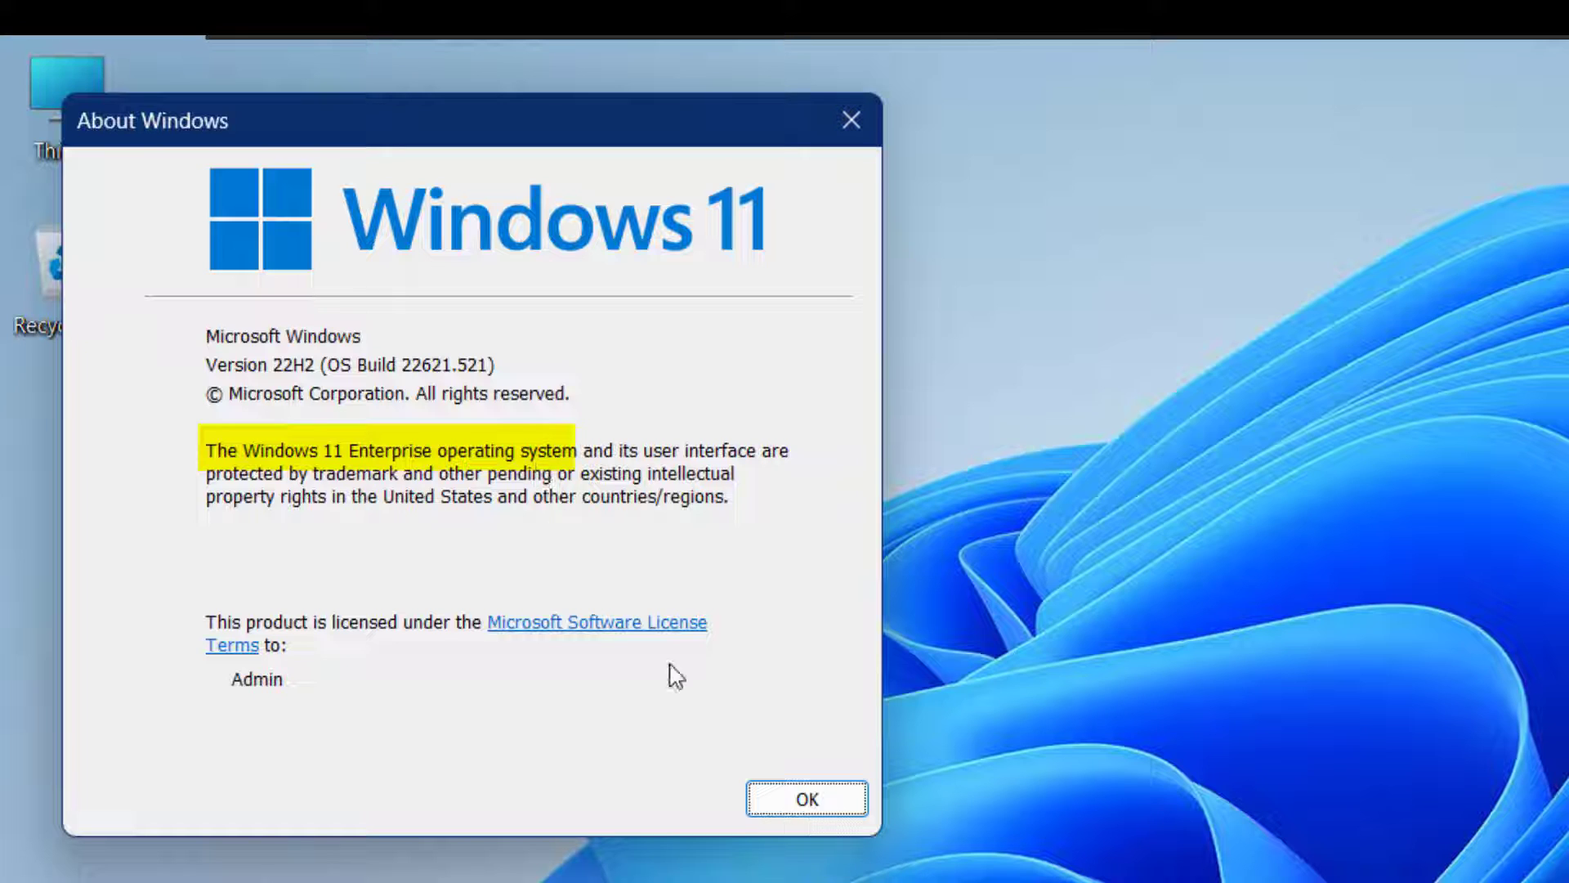
{"action": "left_click", "coordinate": [829, 803]}
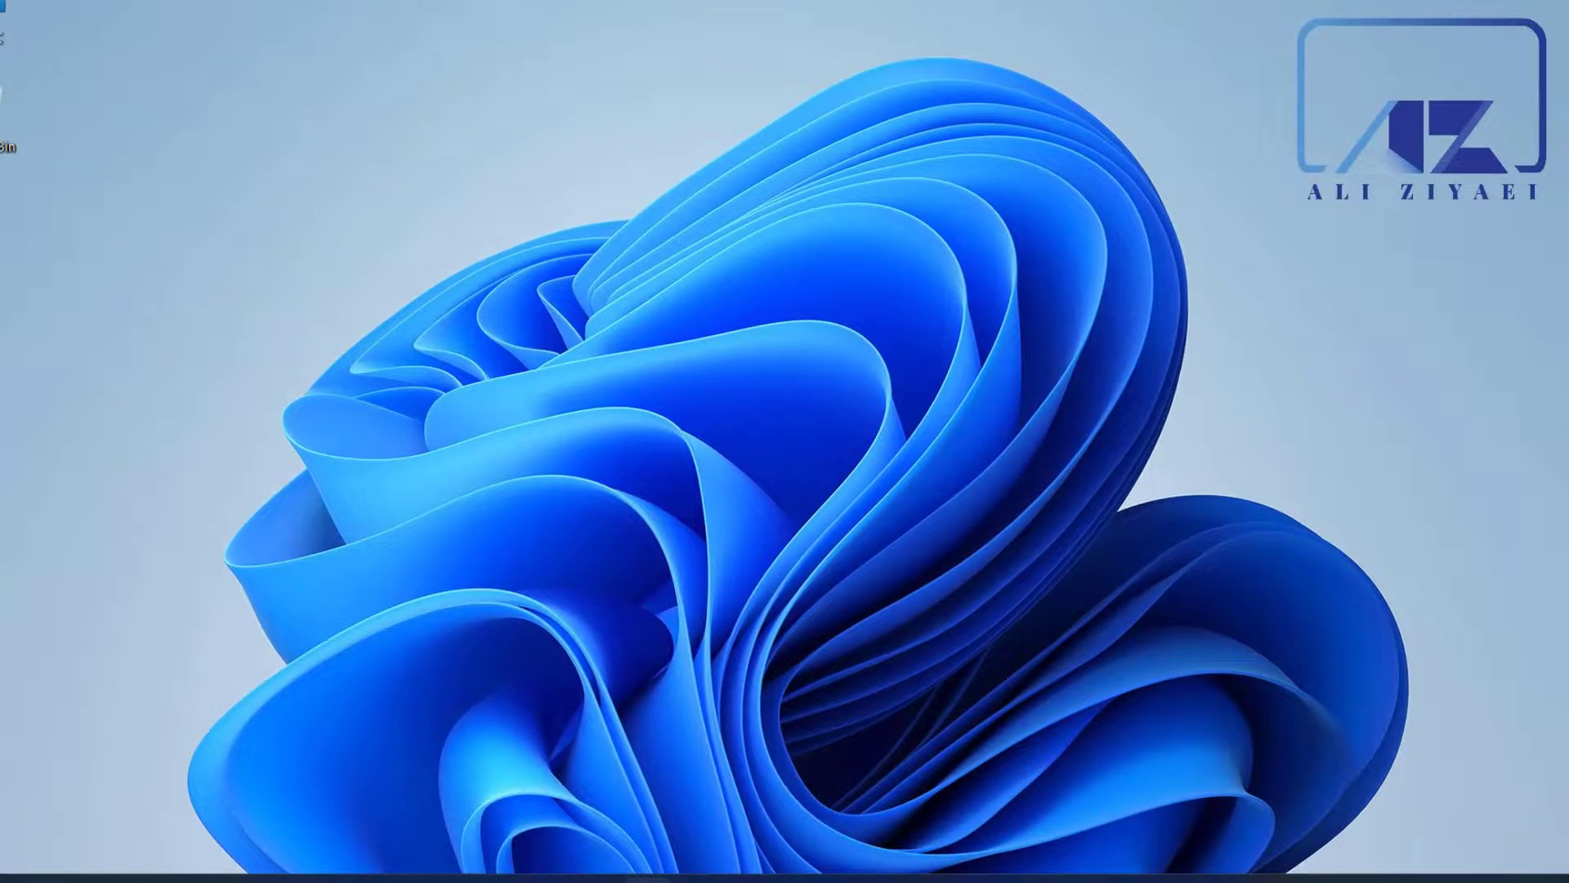
Step: Look up and dismiss Windows Features, then run appwiz.cpl to show Programs and Features
{"action": "key", "text": "super"}
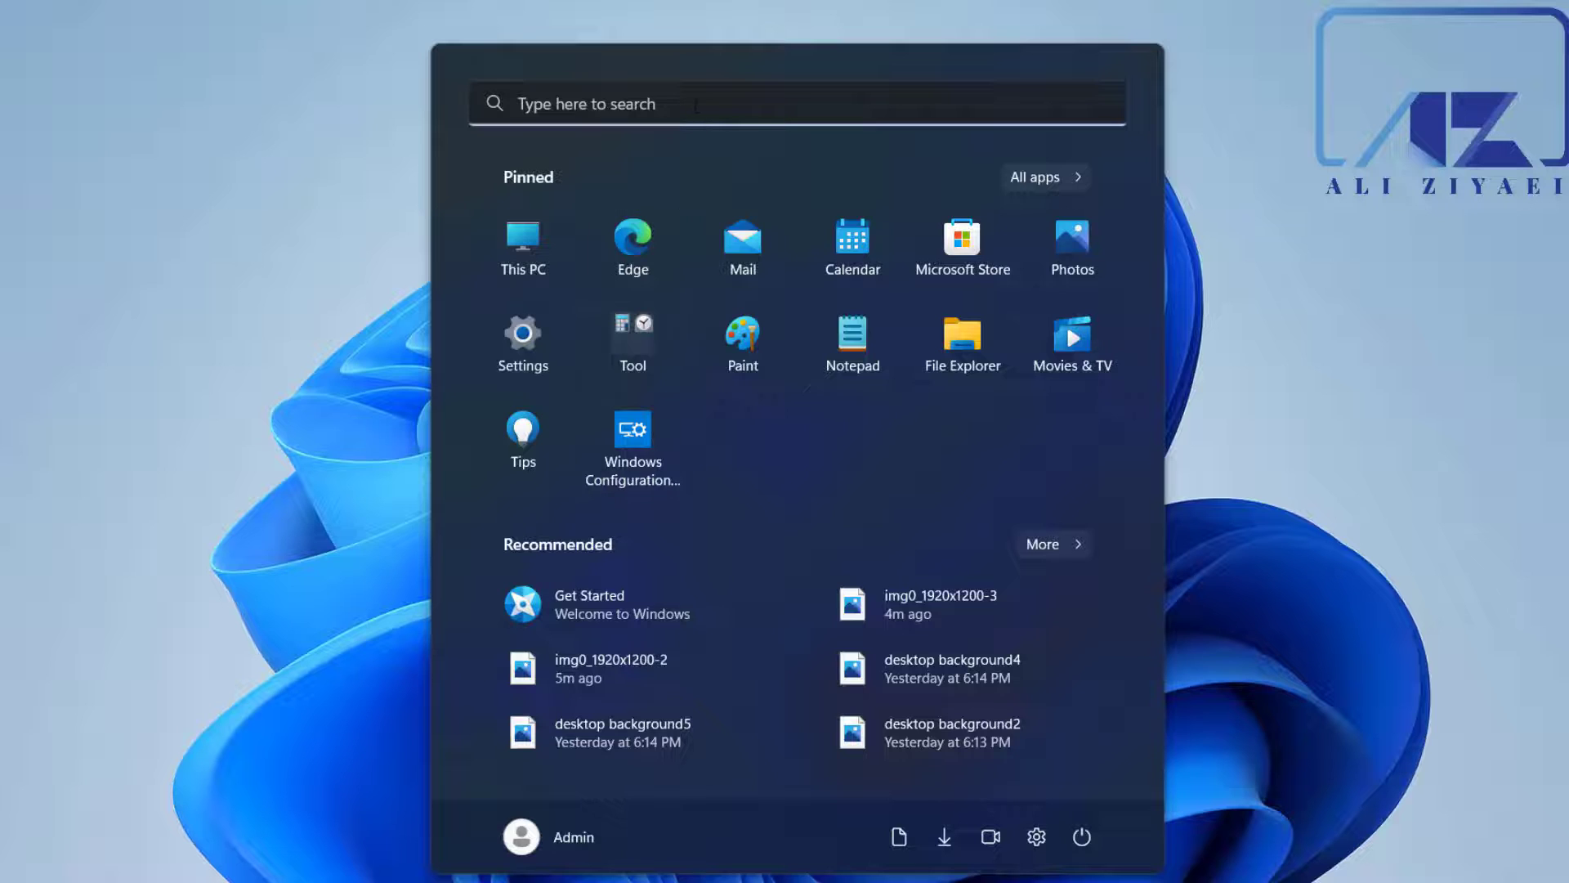
{"action": "left_click", "coordinate": [697, 106]}
{"action": "type", "text": "t"}
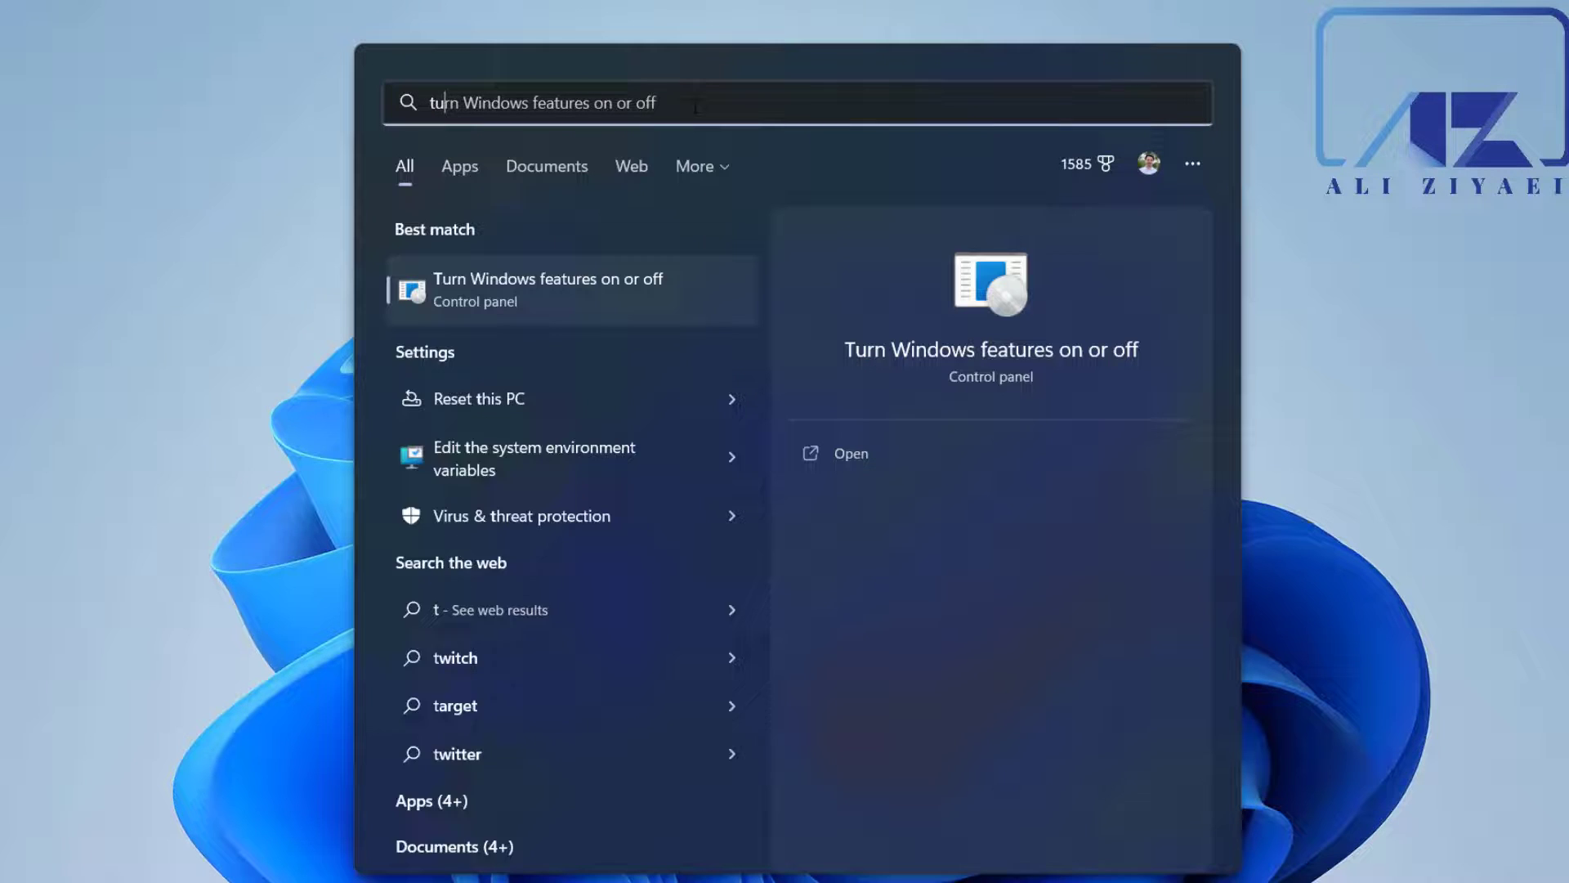
{"action": "type", "text": "urn"}
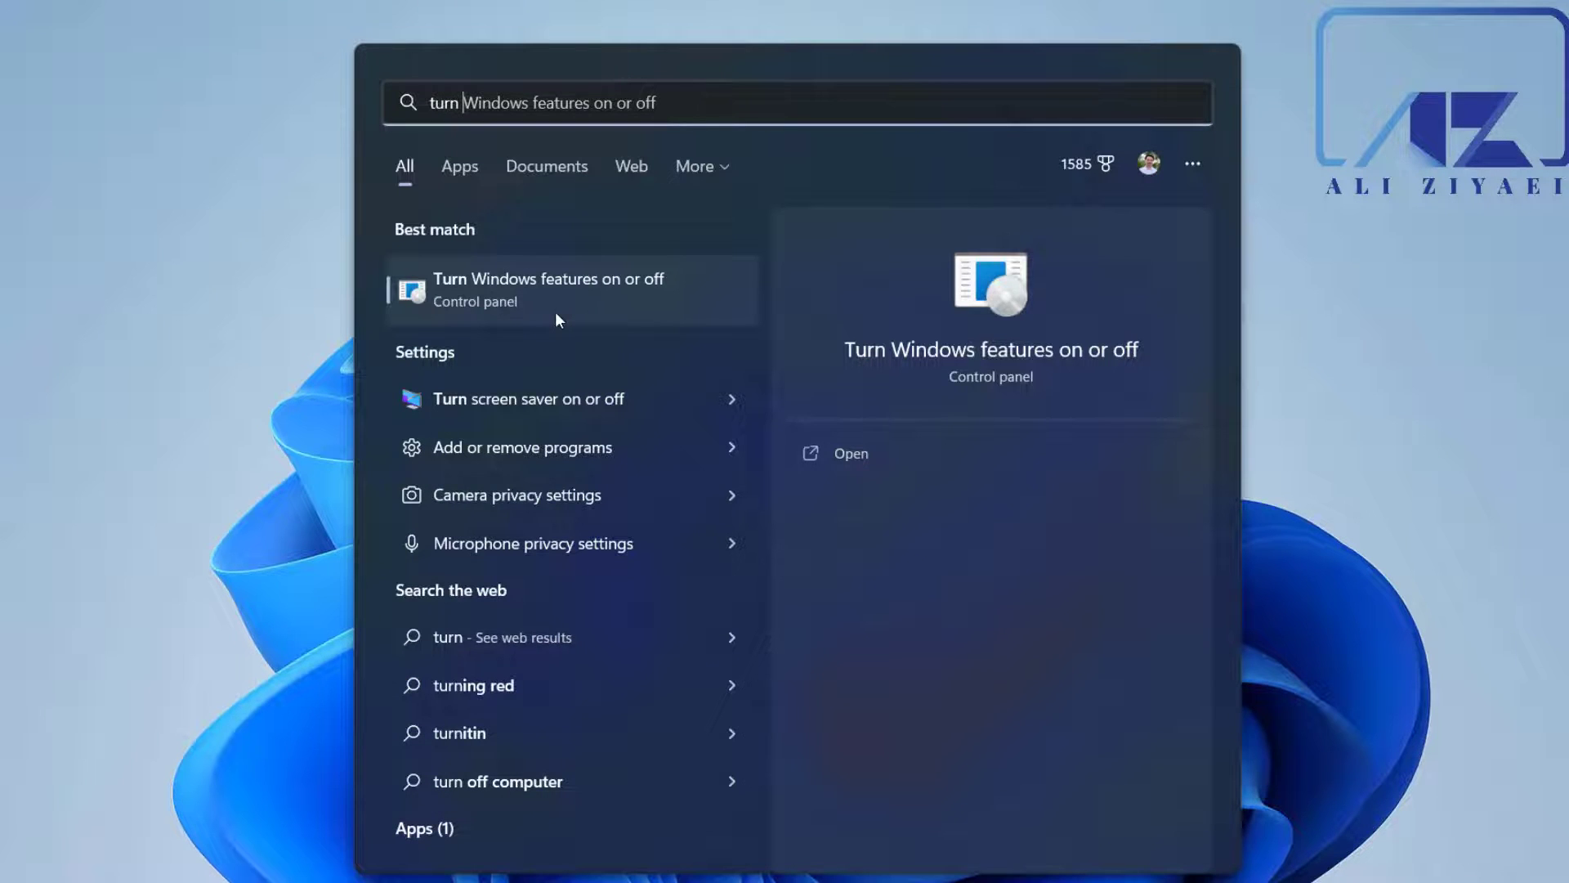
{"action": "left_click", "coordinate": [555, 291]}
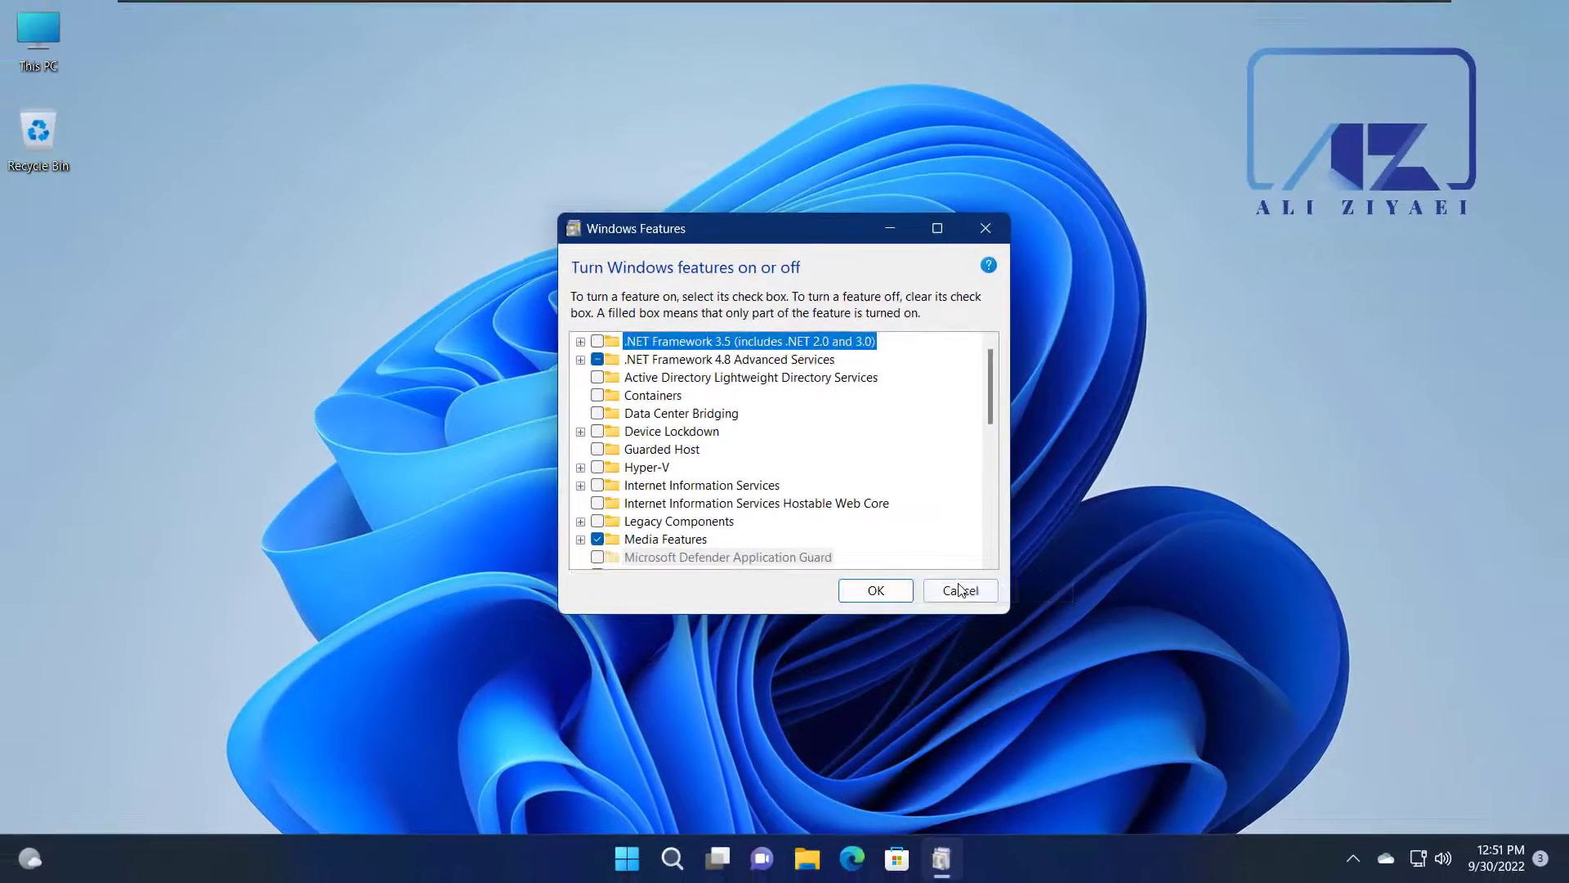
{"action": "left_click", "coordinate": [975, 619]}
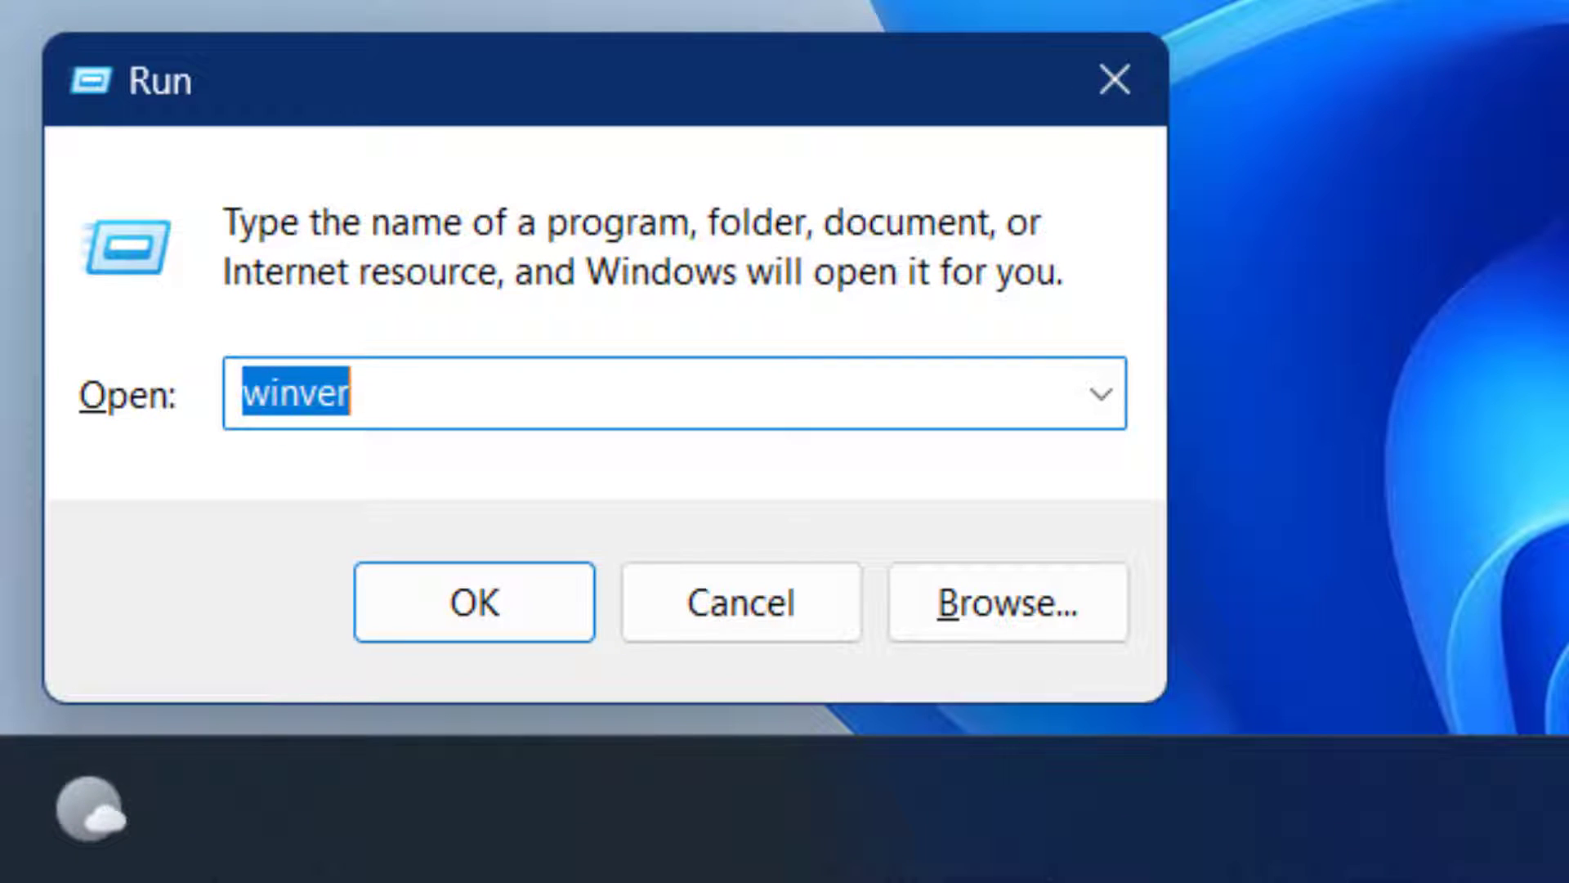
{"action": "type", "text": "appwi"}
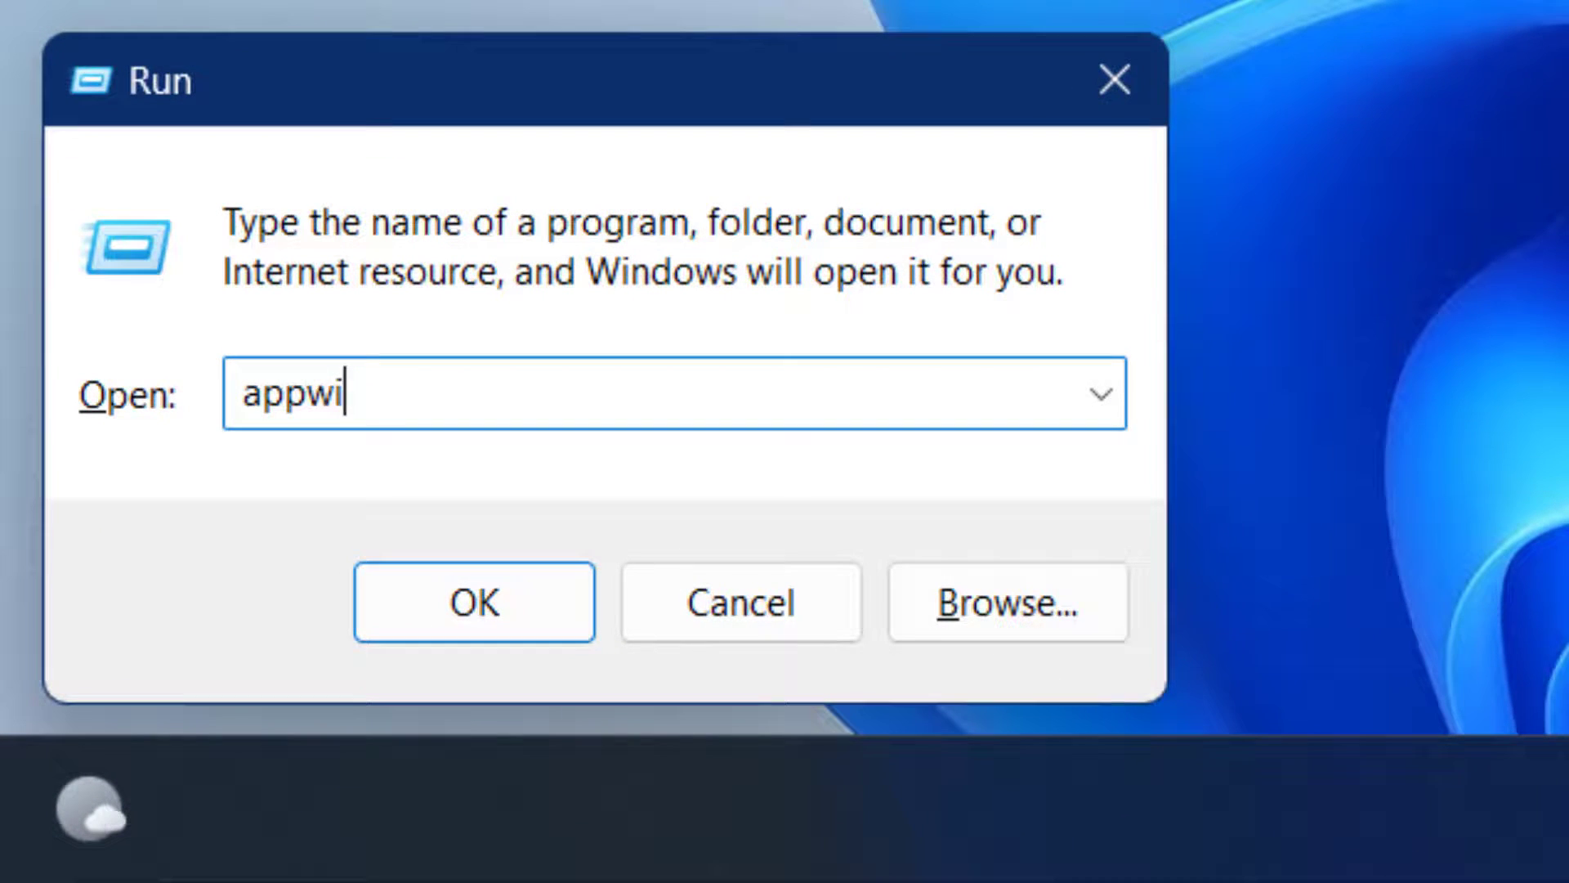
{"action": "type", "text": "z.cpl"}
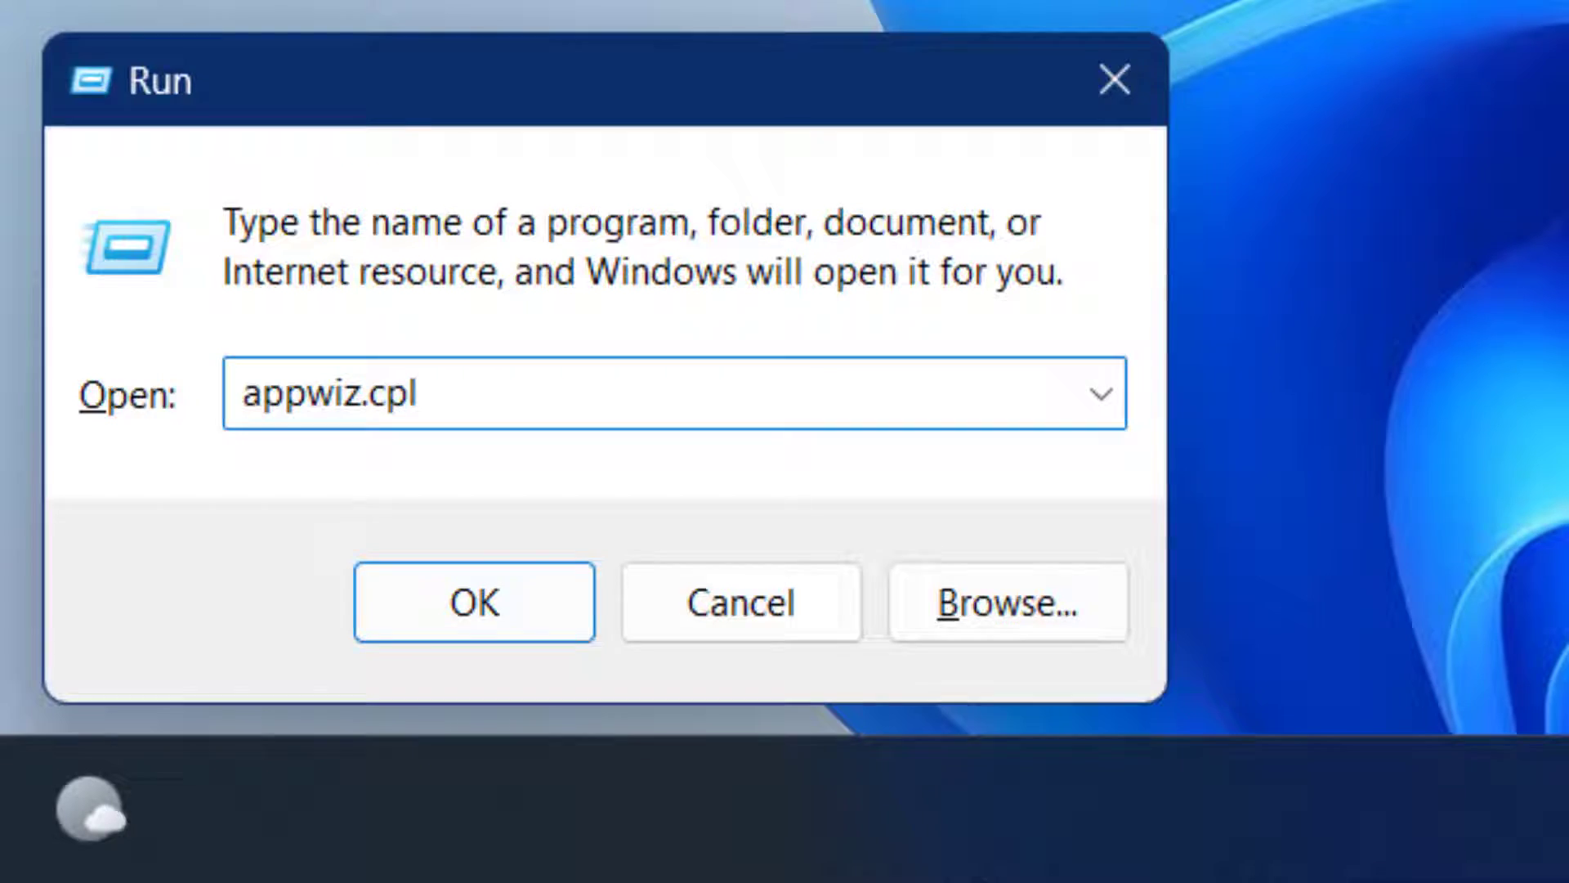
{"action": "key", "text": "Return"}
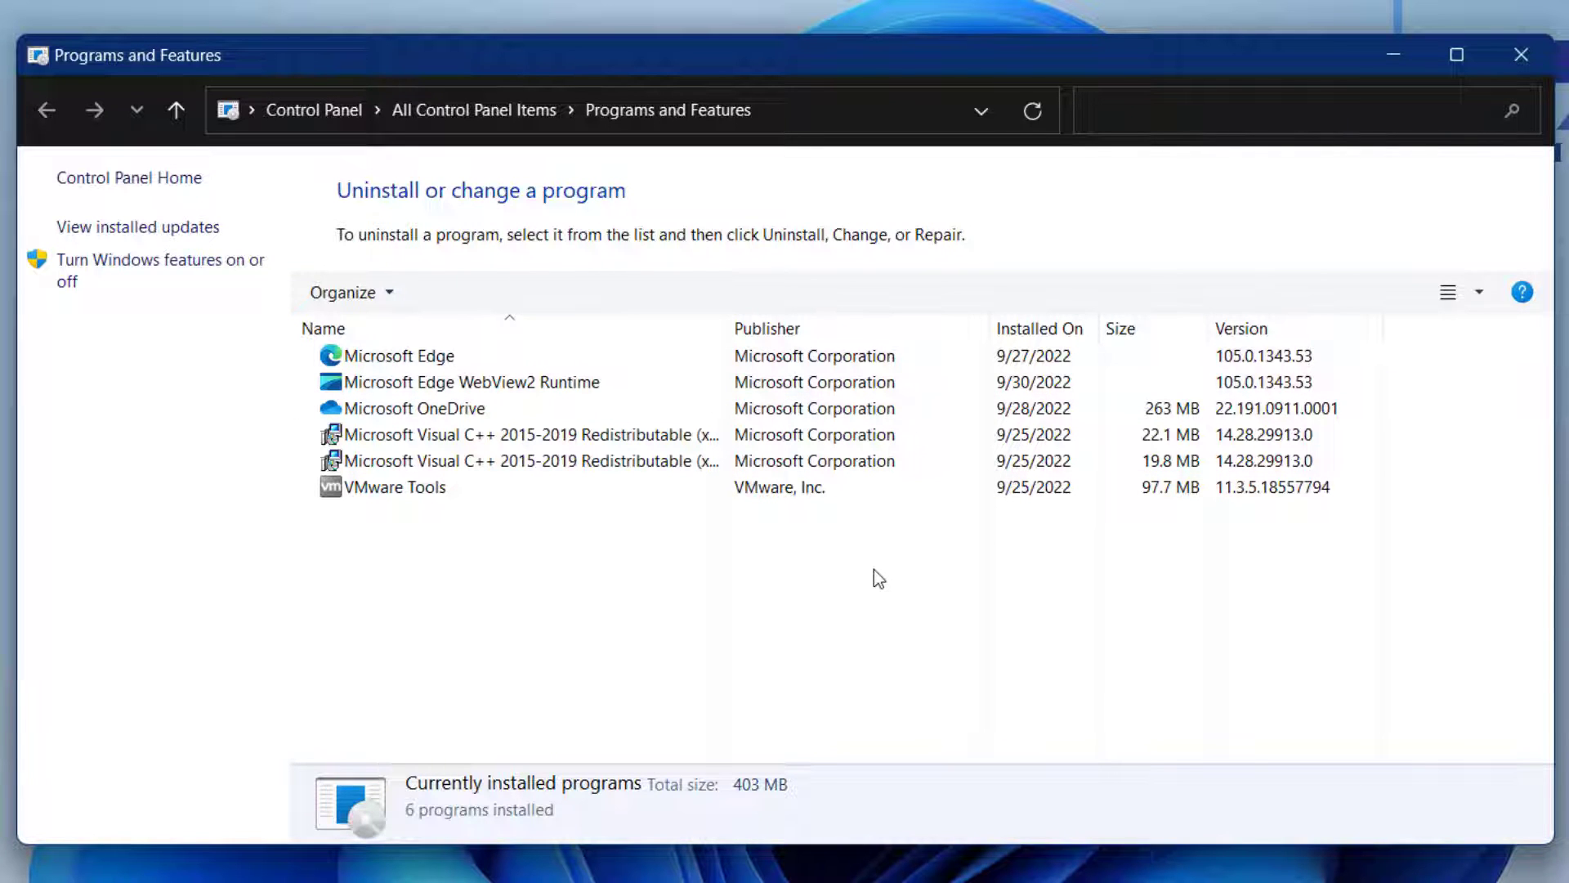
Step: Tick Windows Sandbox in the Windows Features list and confirm with OK
{"action": "left_click", "coordinate": [94, 281]}
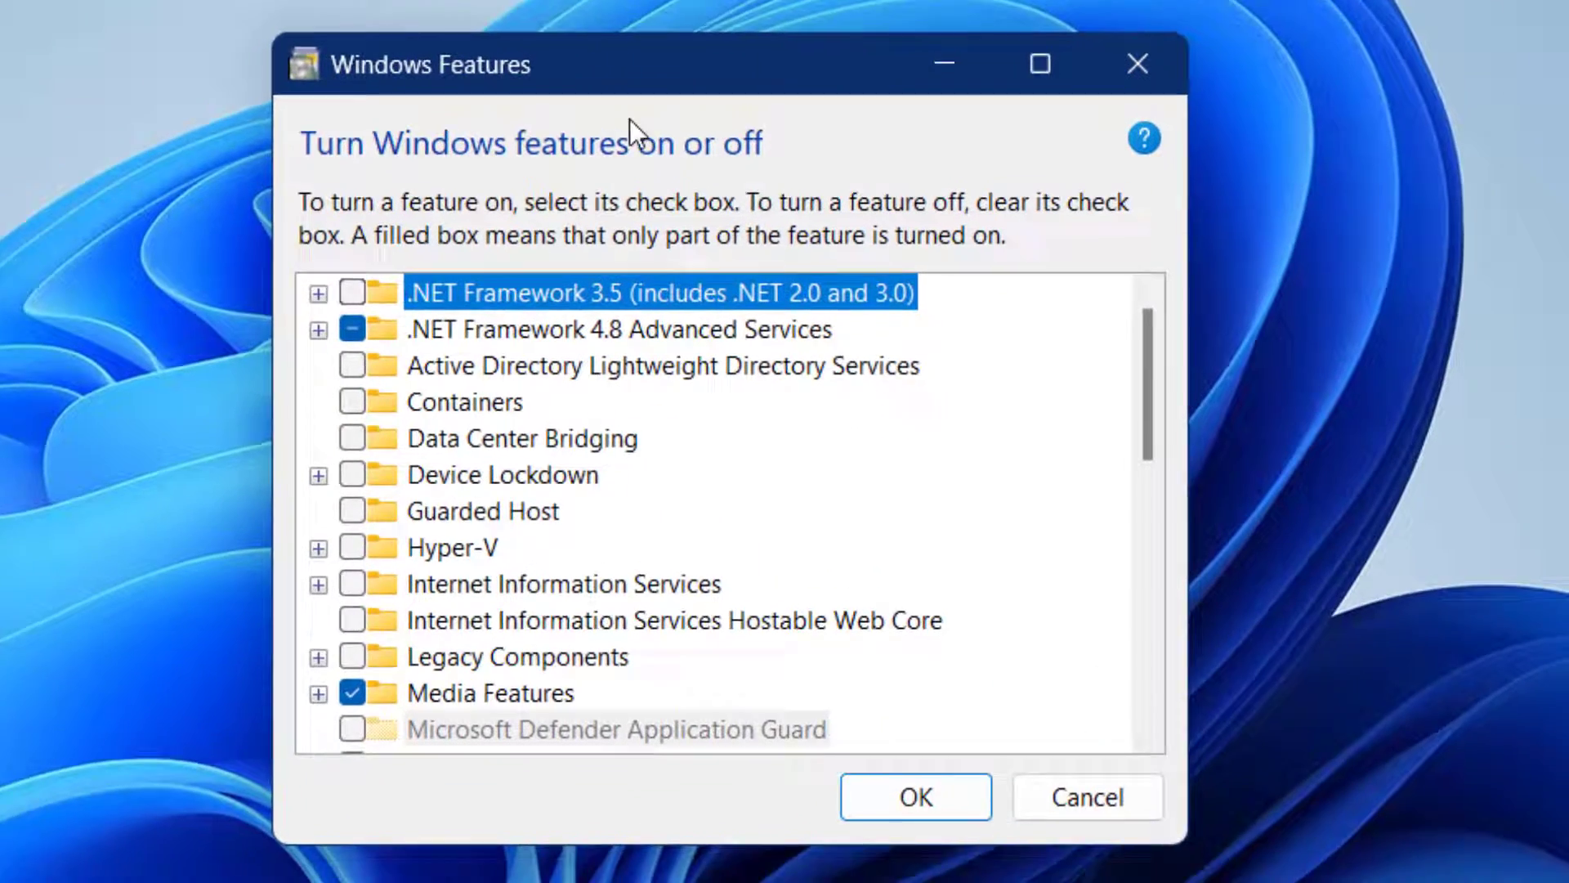
{"action": "left_click_drag", "start_coordinate": [1168, 338], "coordinate": [1167, 662]}
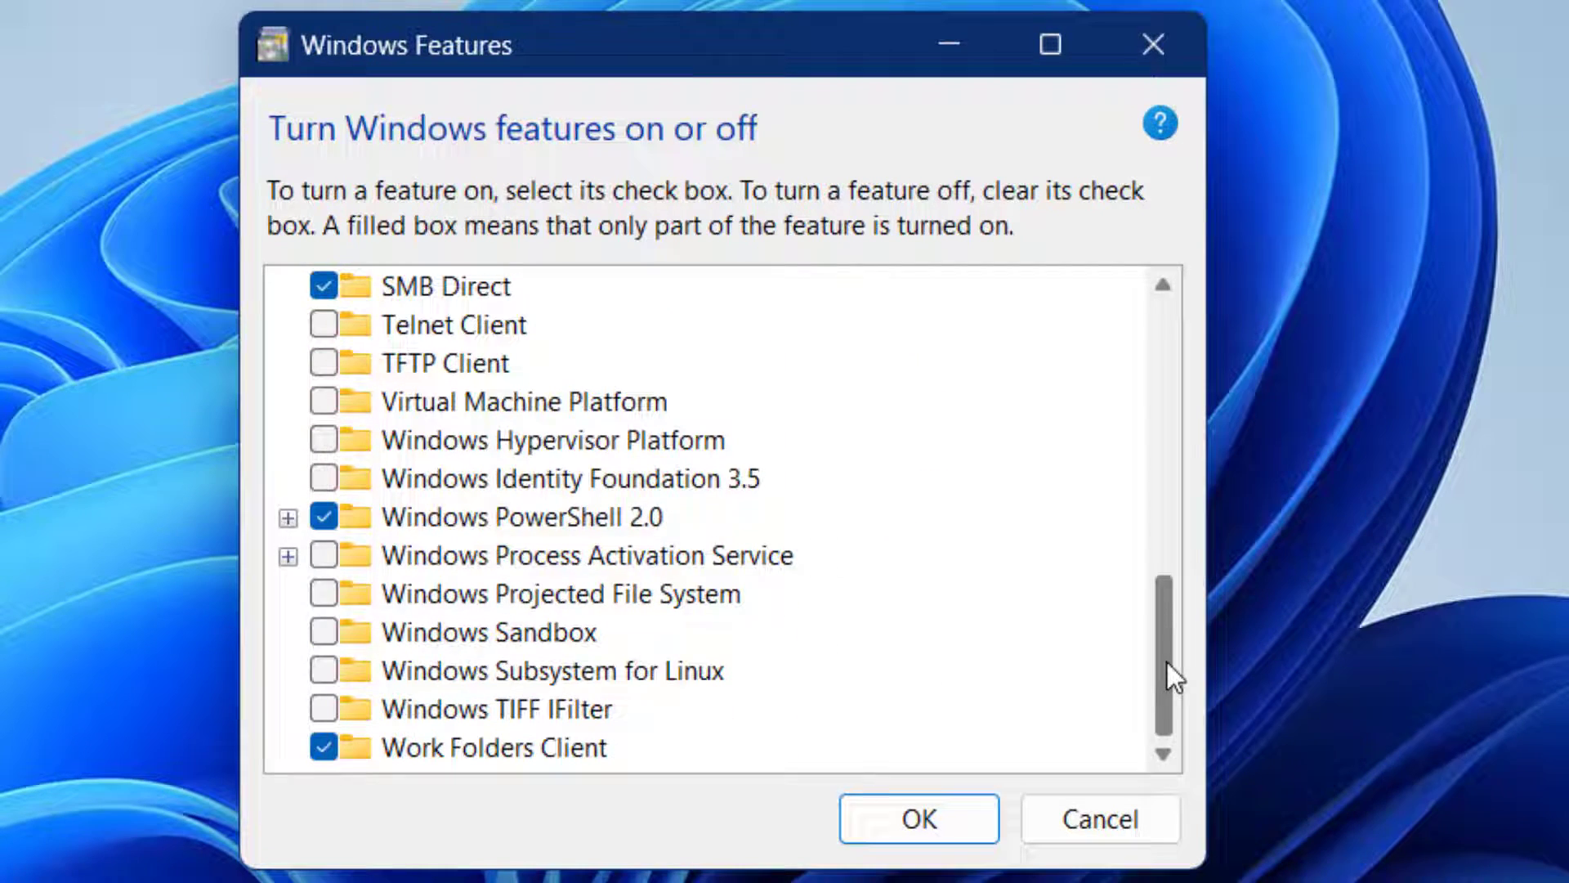
{"action": "left_click", "coordinate": [461, 634]}
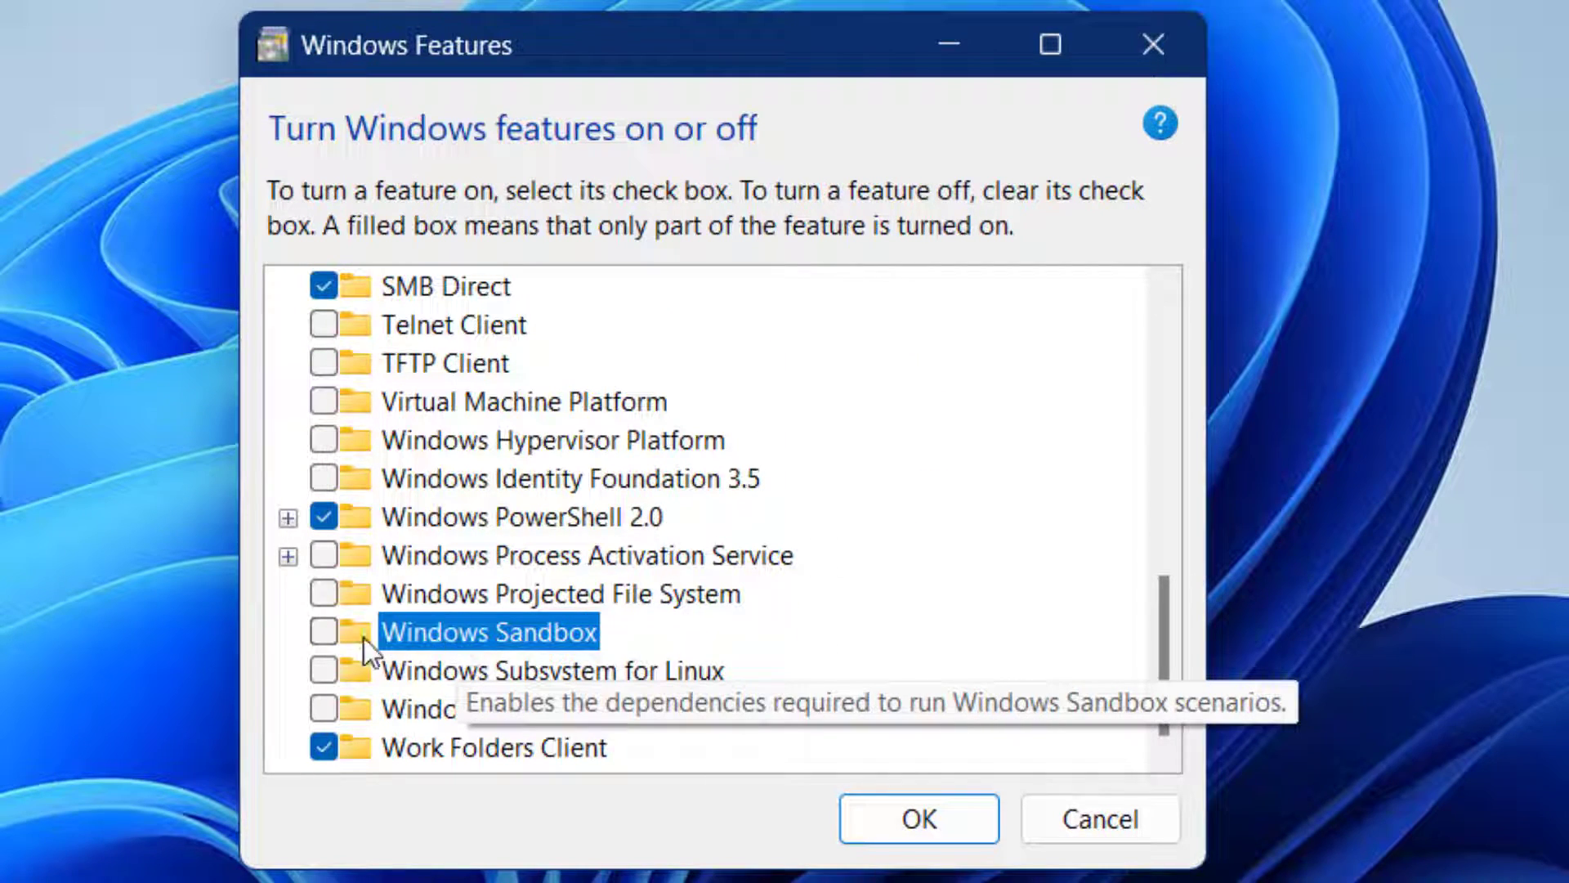
{"action": "left_click", "coordinate": [322, 636]}
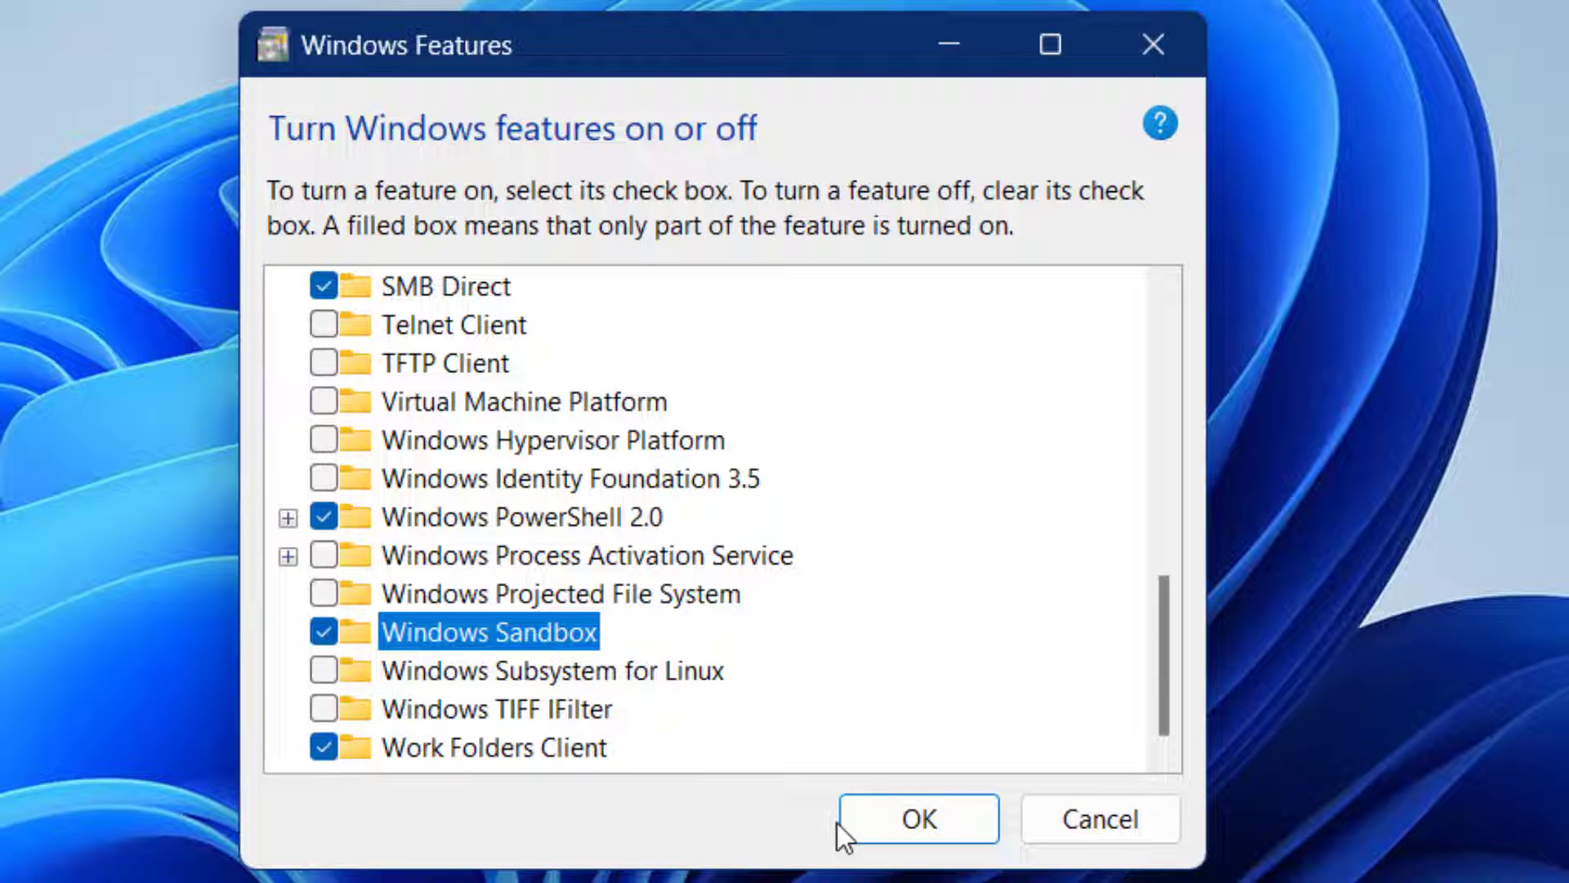
{"action": "left_click", "coordinate": [870, 813]}
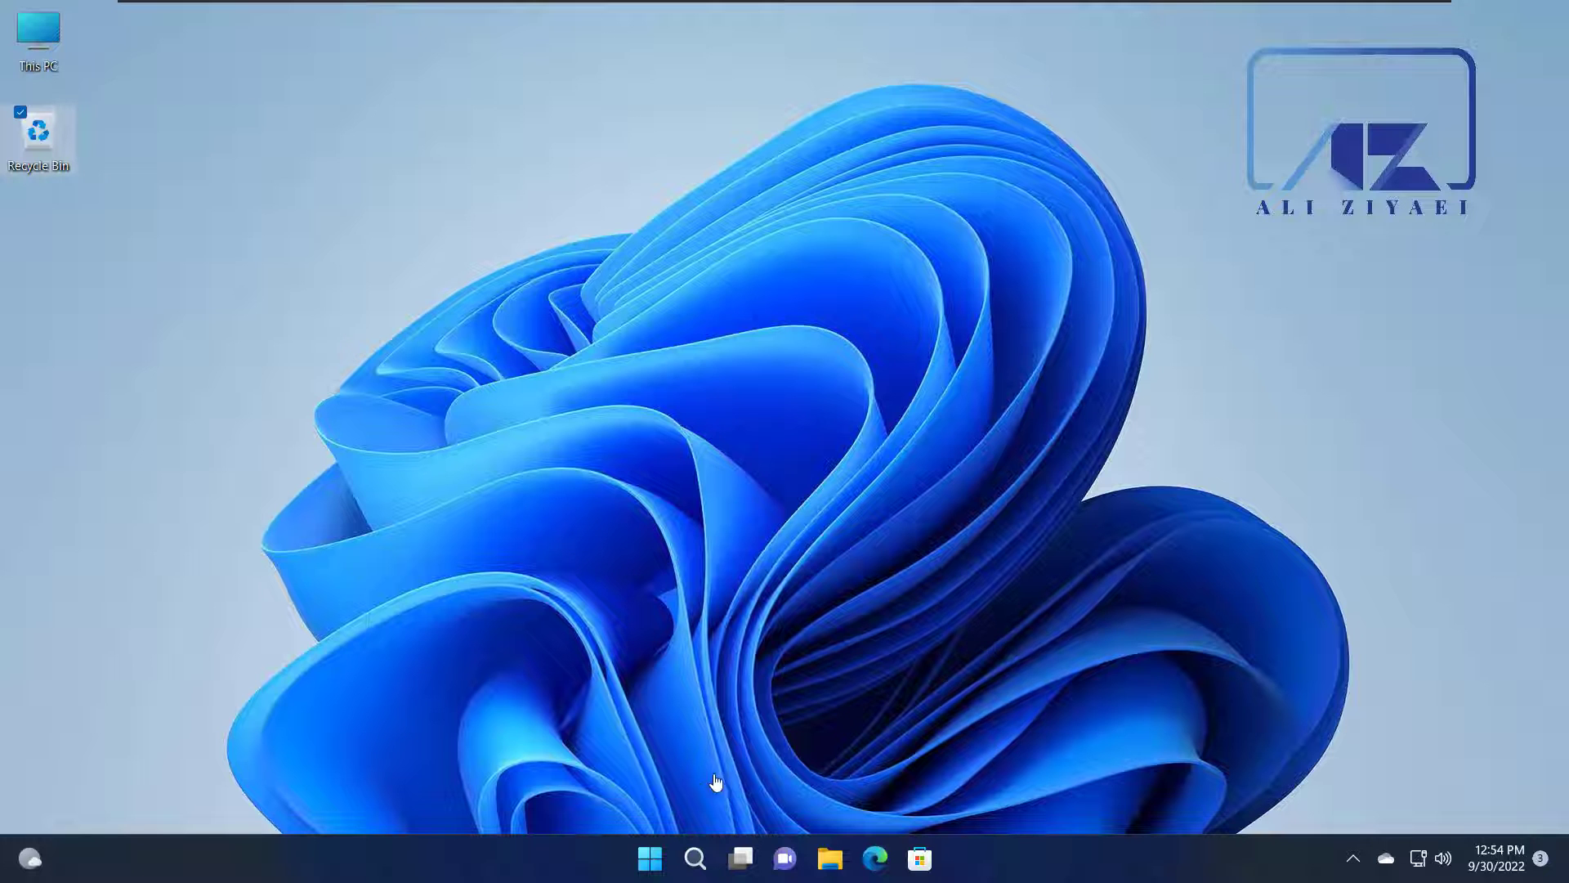
Step: Find Windows Sandbox via All apps and a 'sand' search, and launch it
{"action": "left_click", "coordinate": [651, 857]}
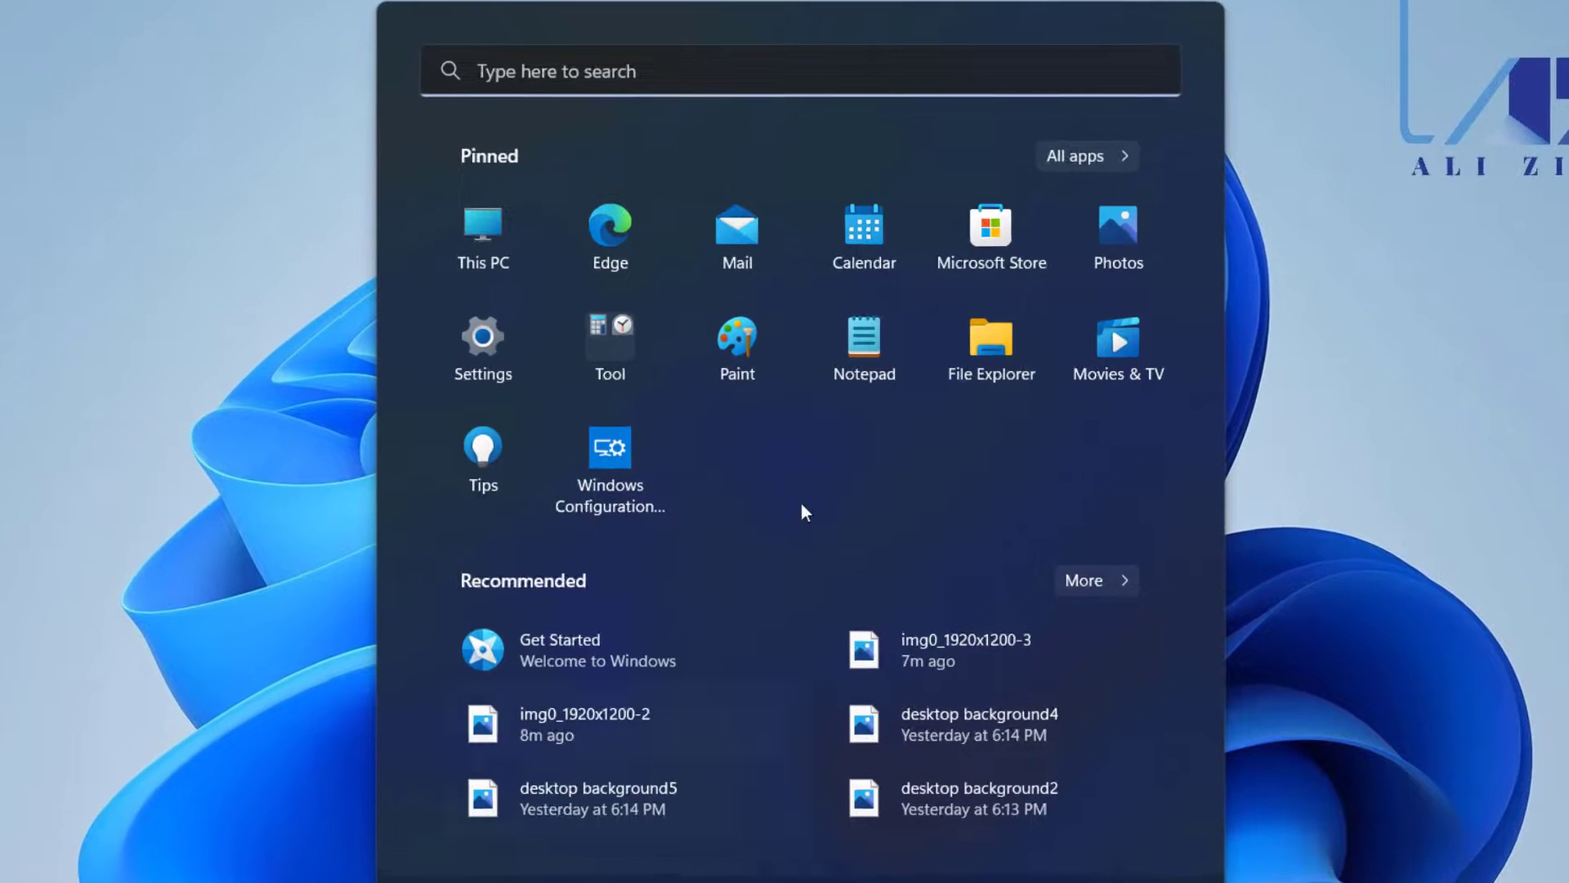
{"action": "left_click", "coordinate": [1072, 156]}
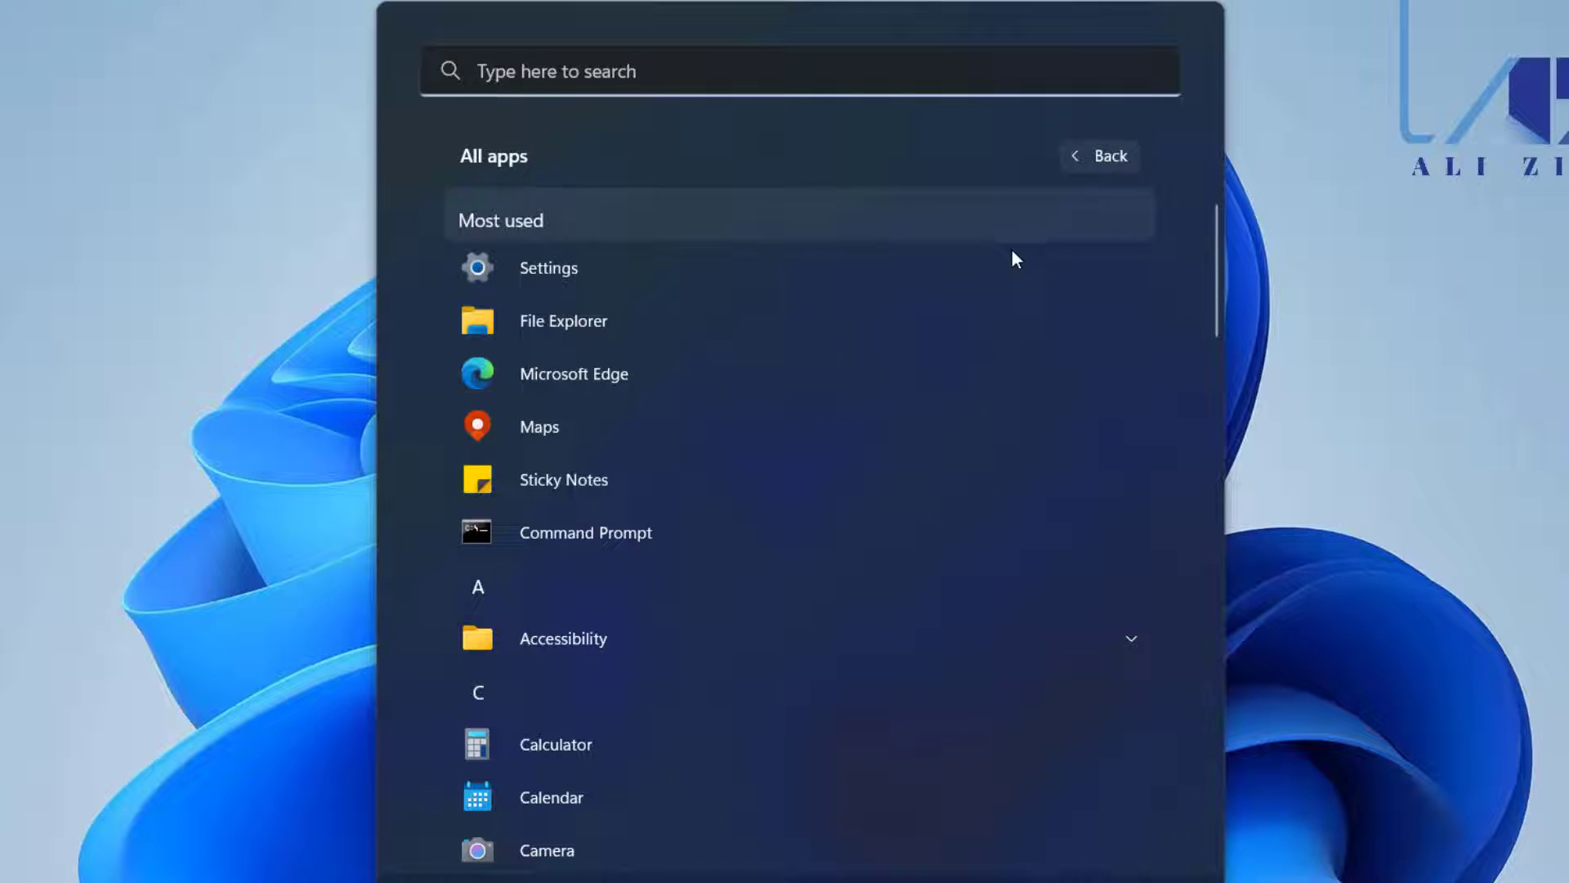
{"action": "scroll", "coordinate": [735, 465], "scroll_direction": "down", "scroll_amount": 1}
{"action": "scroll", "coordinate": [709, 501], "scroll_direction": "down", "scroll_amount": 5}
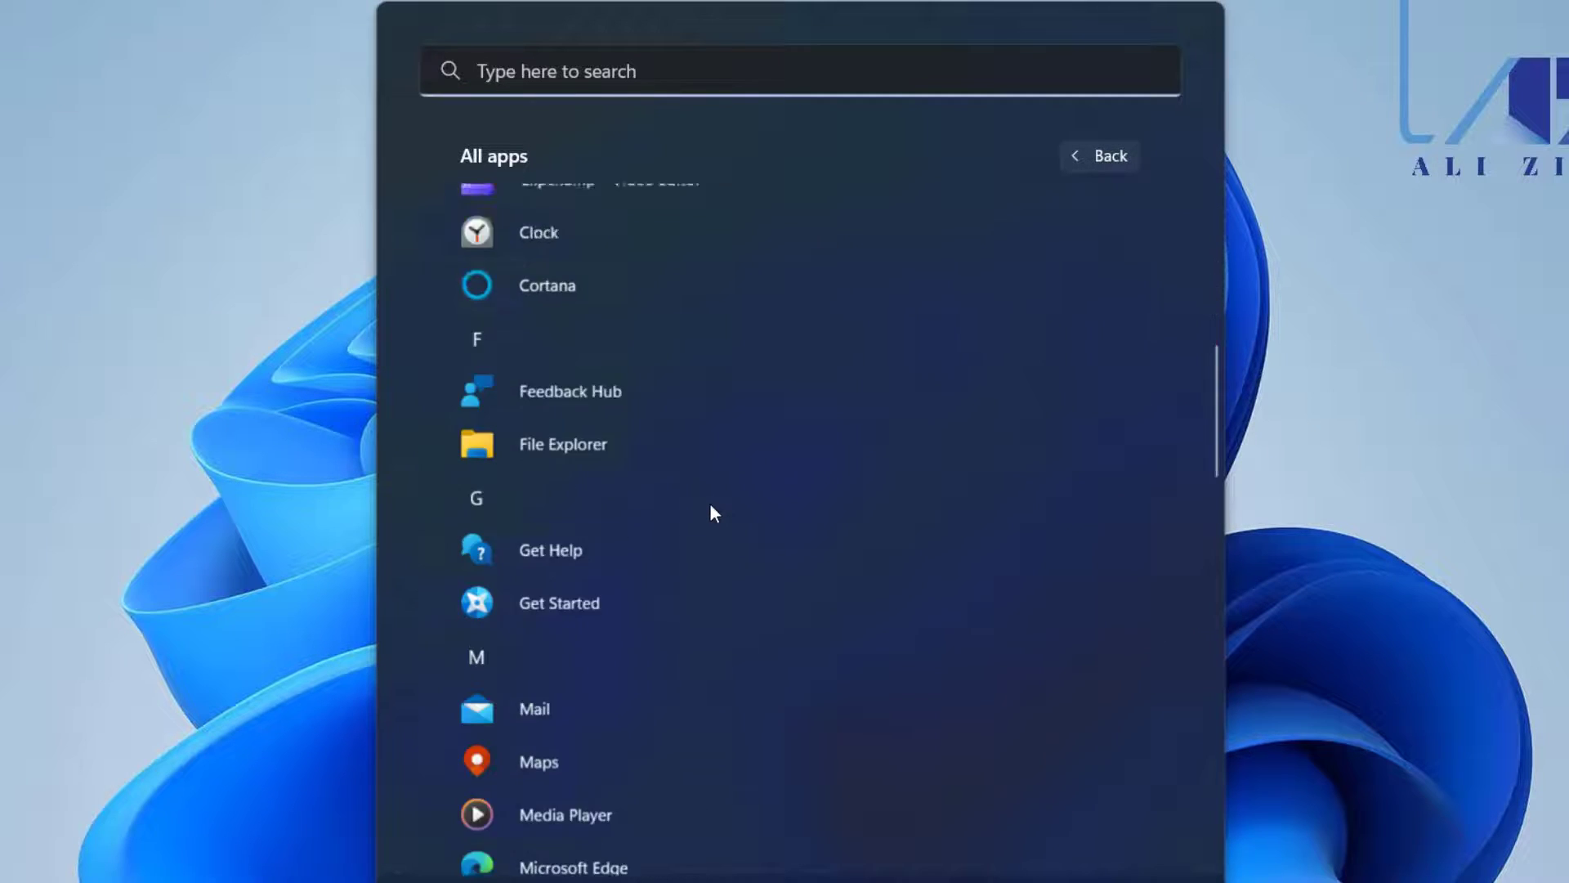
{"action": "scroll", "coordinate": [710, 506], "scroll_direction": "down", "scroll_amount": 5}
{"action": "scroll", "coordinate": [711, 517], "scroll_direction": "down", "scroll_amount": 5}
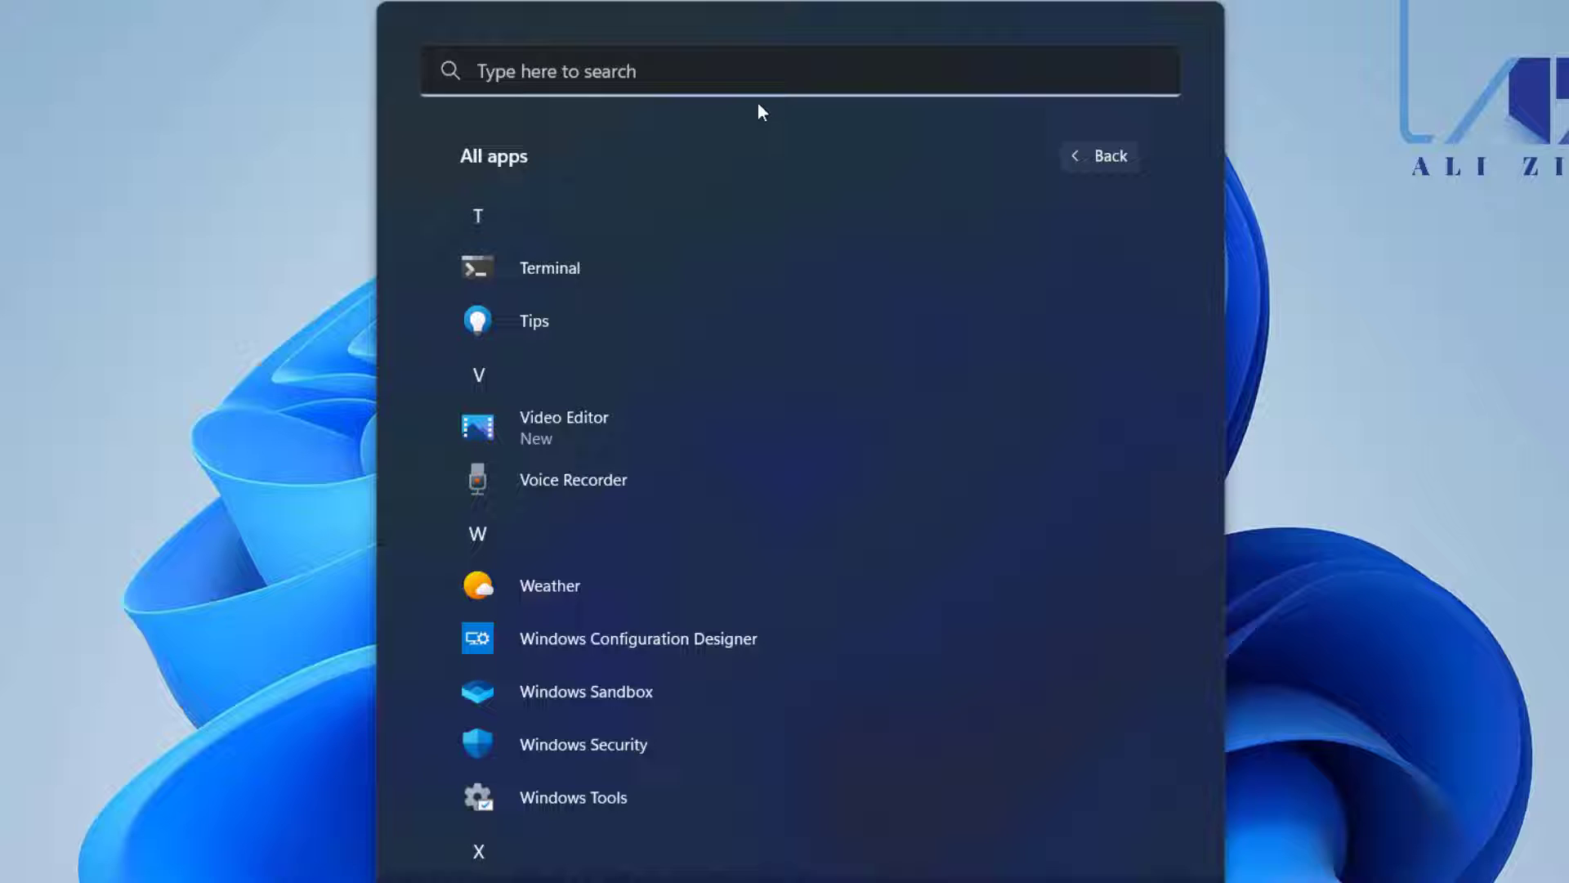
{"action": "left_click", "coordinate": [761, 73]}
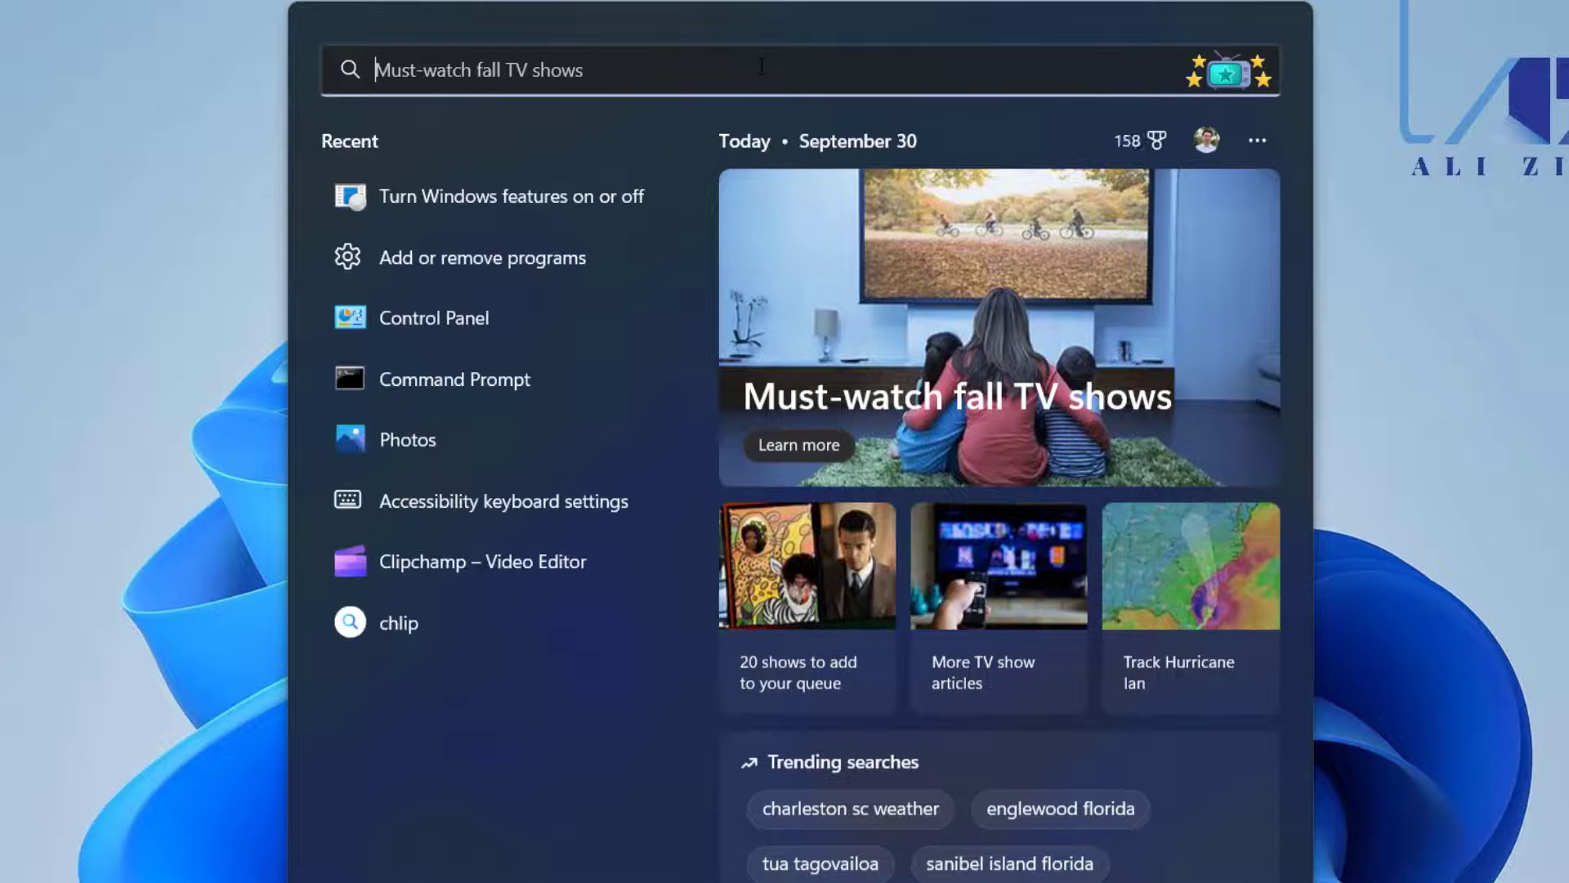
{"action": "type", "text": "sand"}
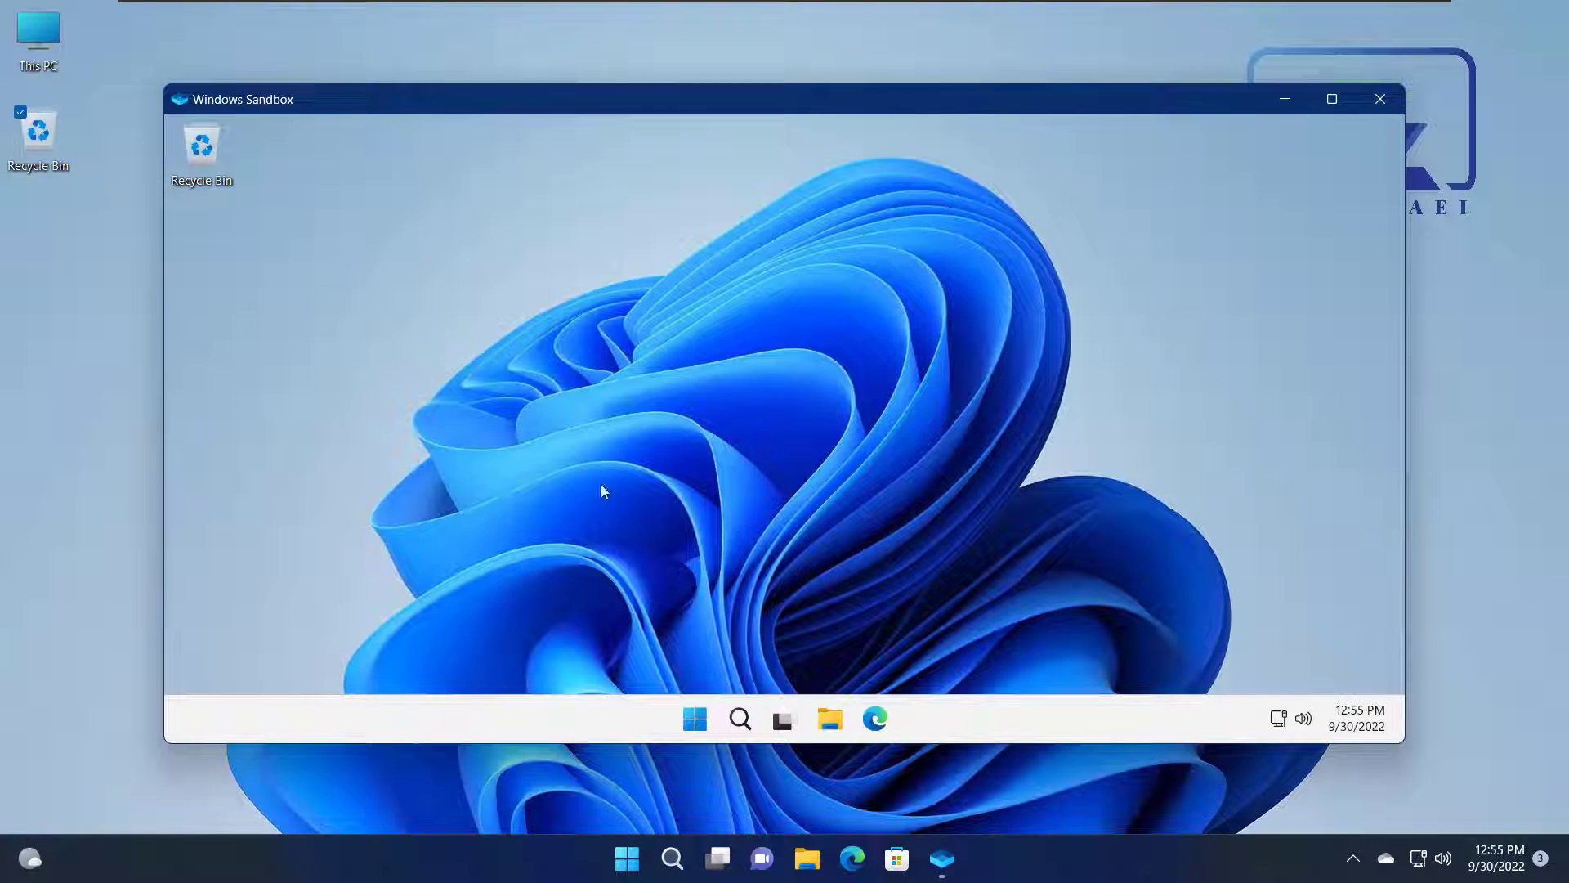
Step: Copy npp.8.4.2.Installer.x64 from the host's Downloads folder
{"action": "left_click", "coordinate": [30, 35]}
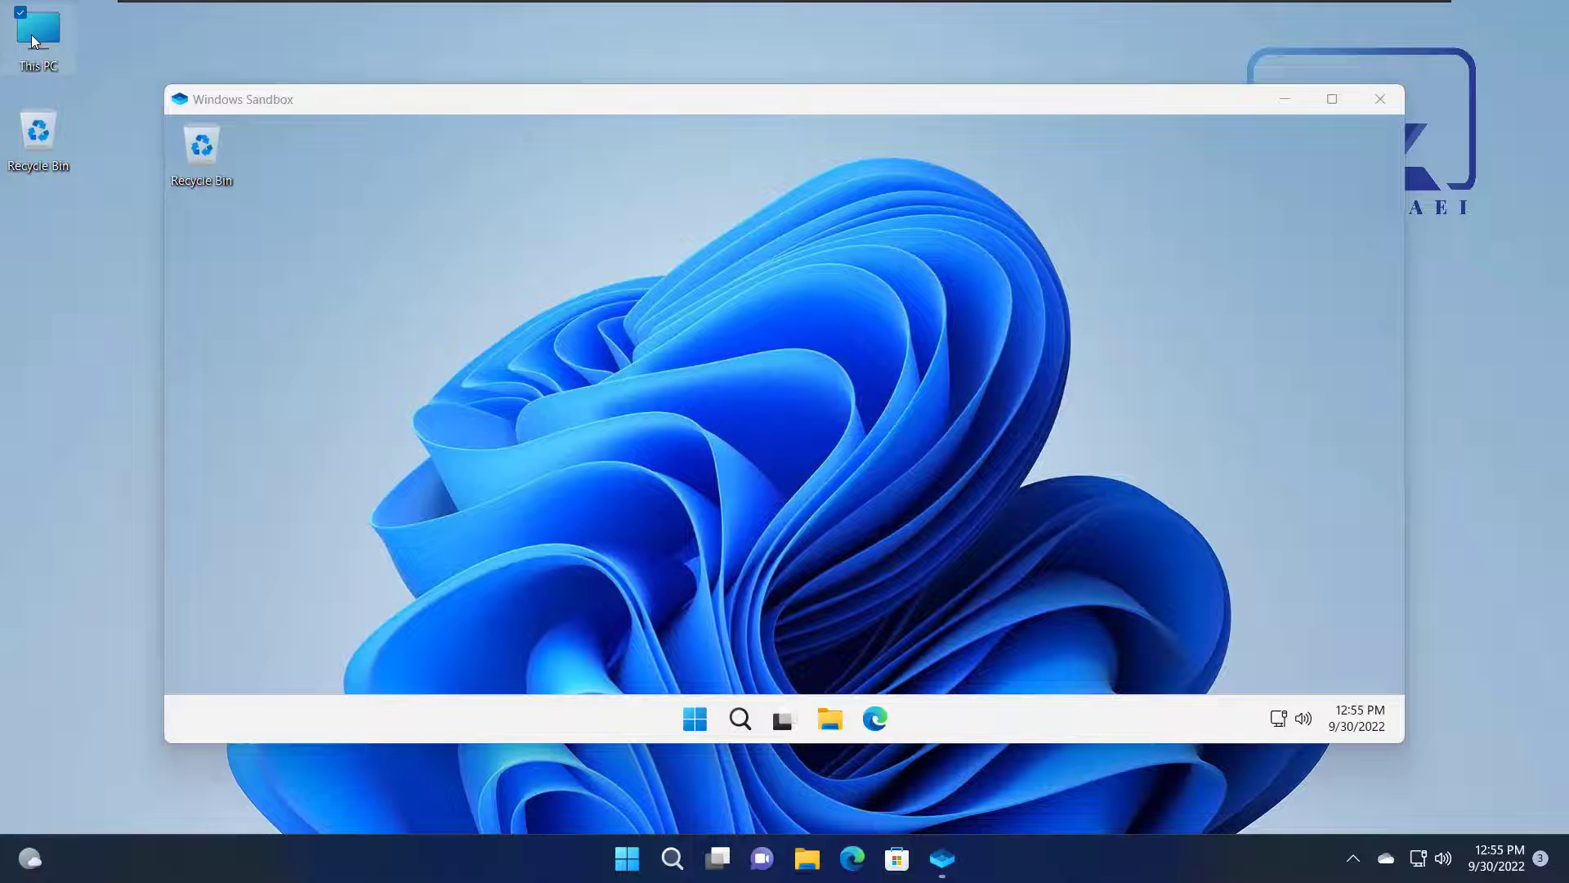
{"action": "double_click", "coordinate": [32, 34]}
{"action": "left_click", "coordinate": [305, 413]}
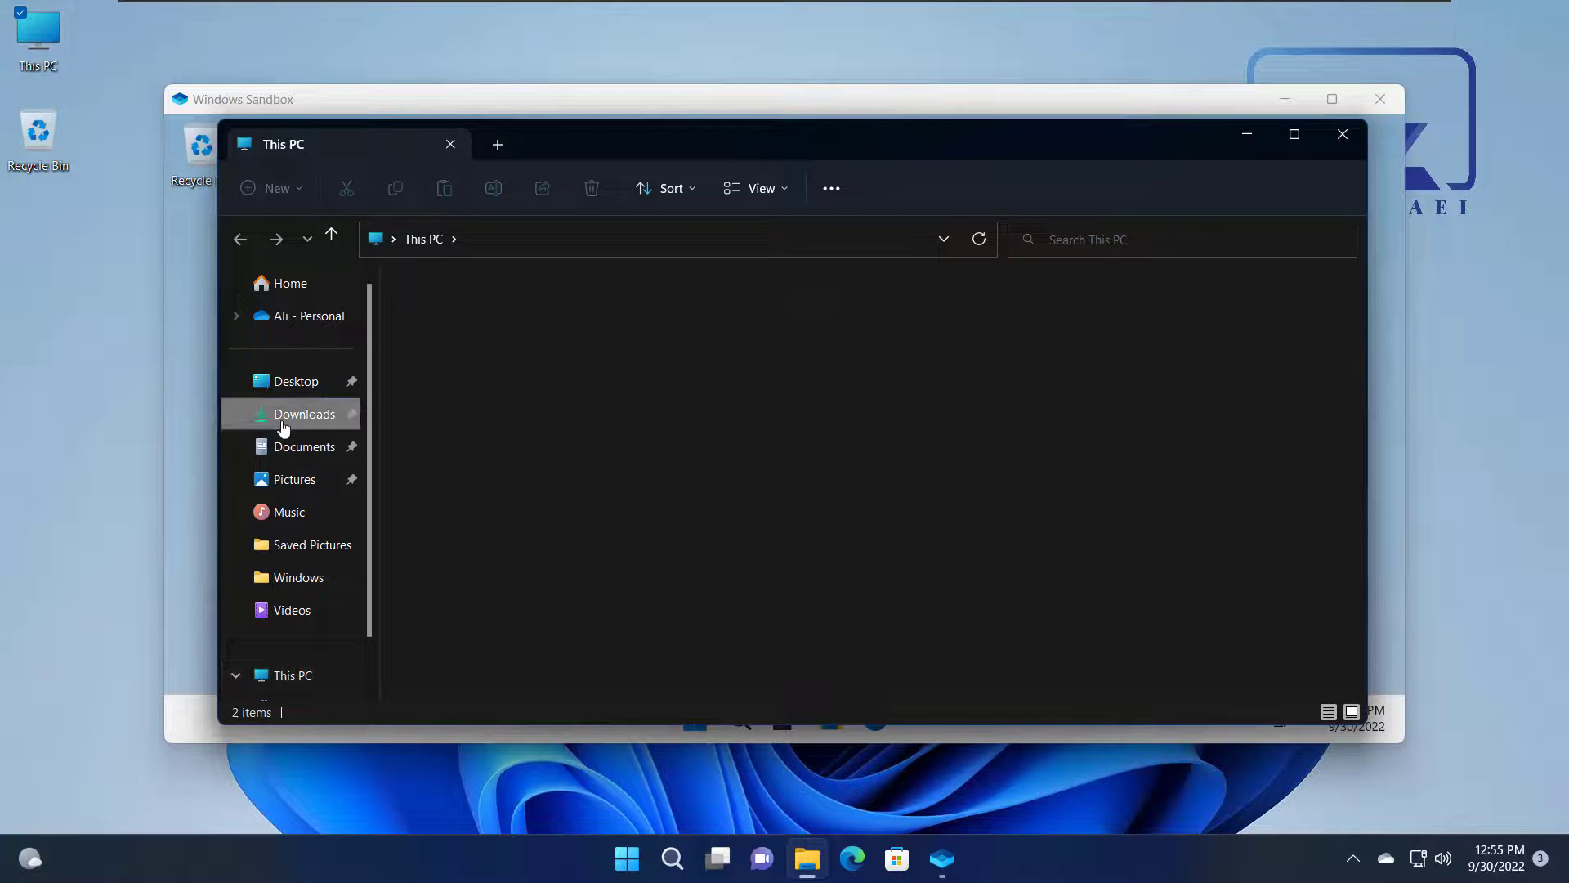
{"action": "left_click", "coordinate": [472, 338]}
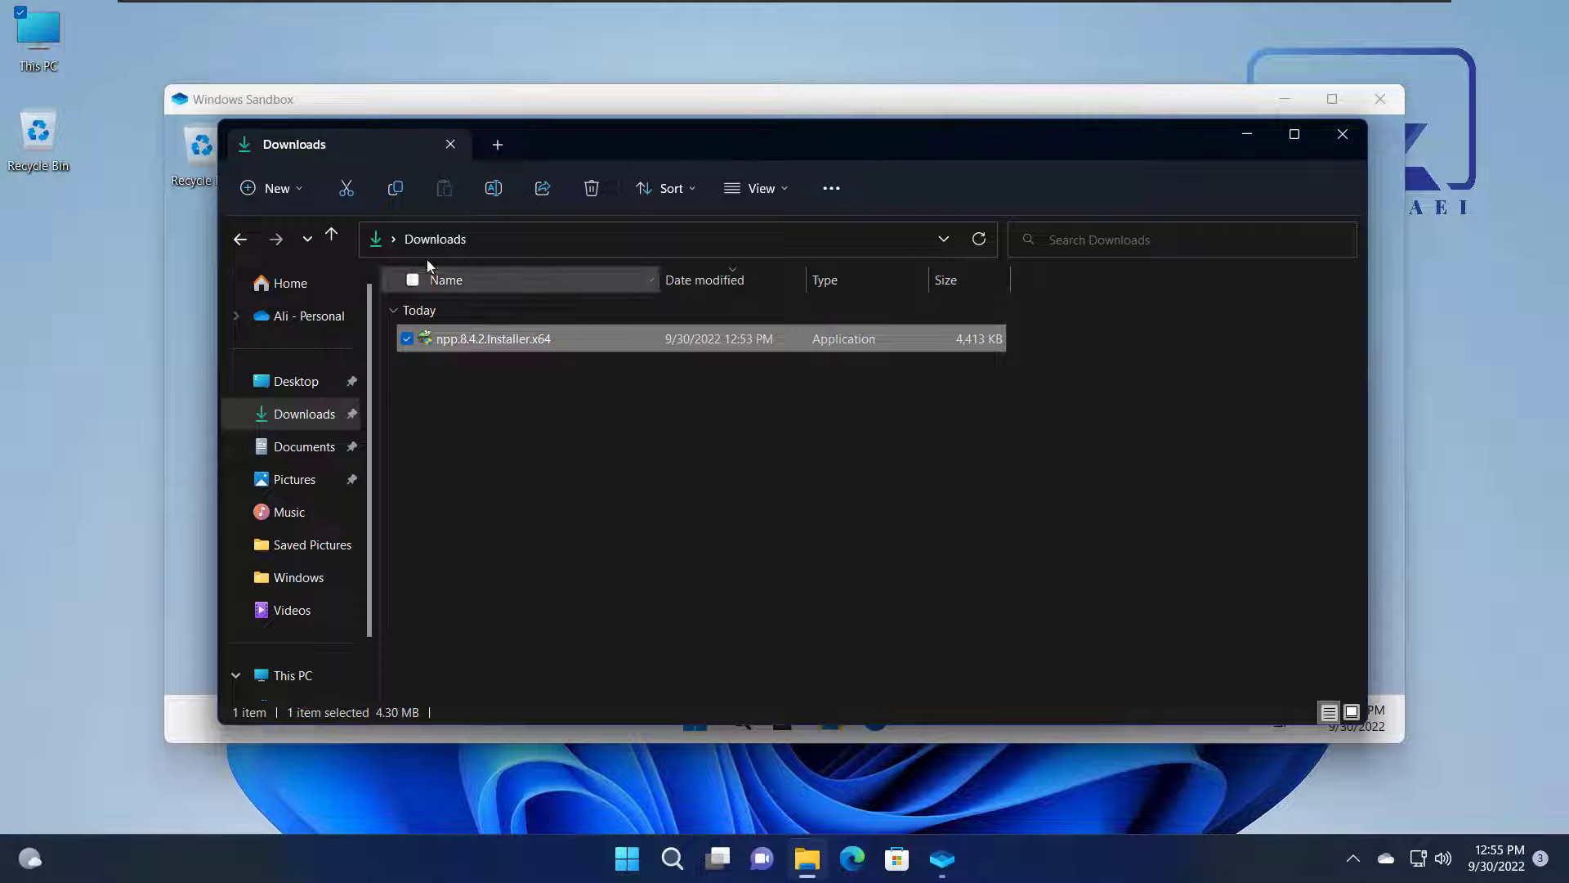
{"action": "left_click", "coordinate": [403, 188]}
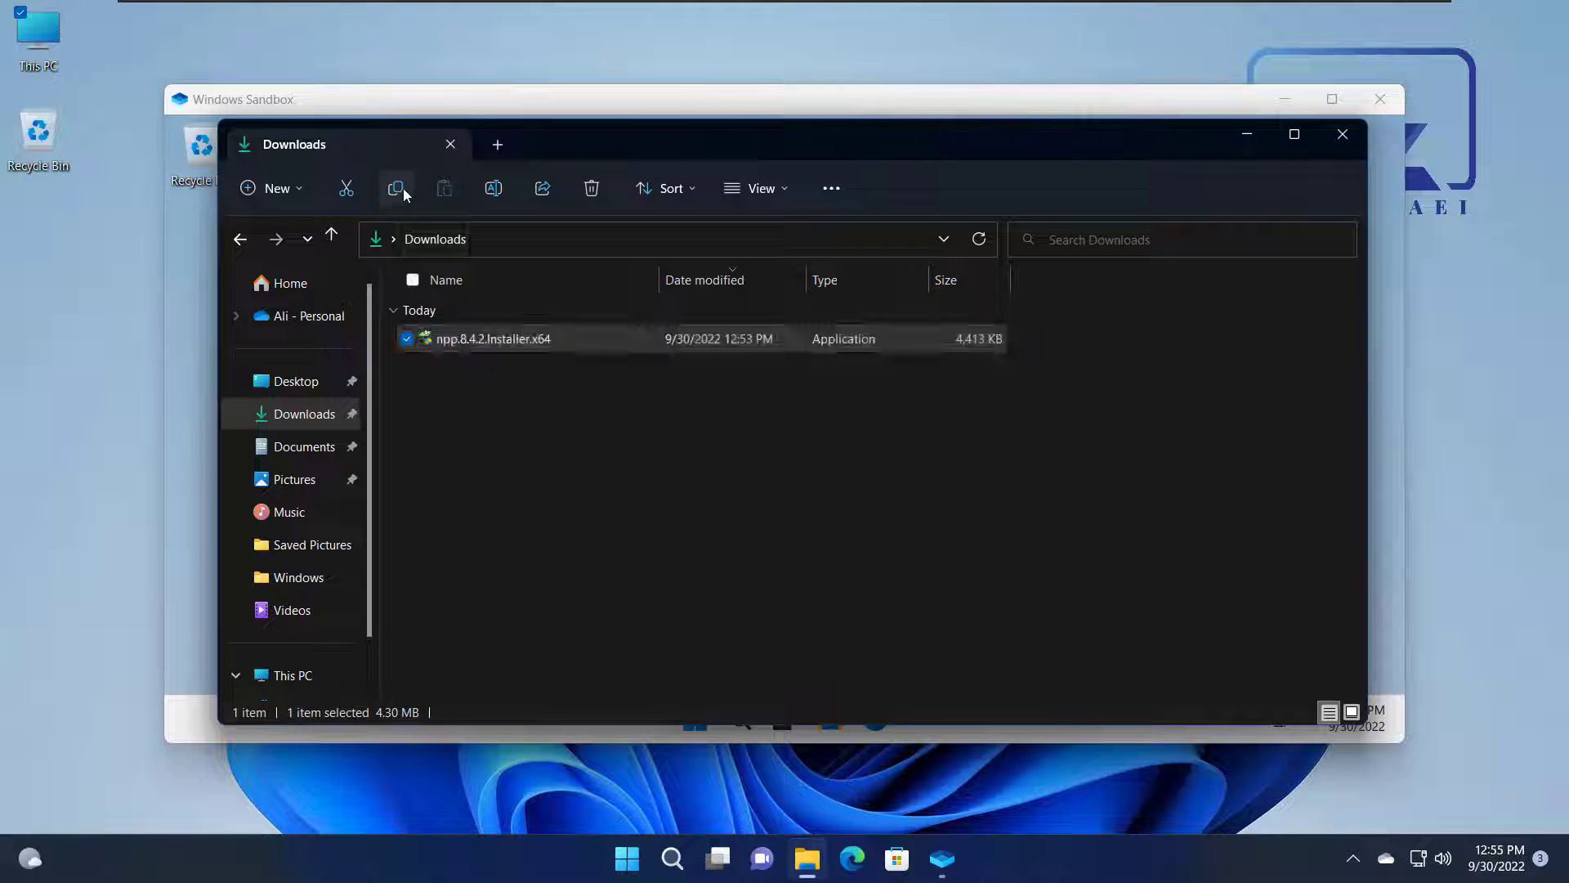
Step: Paste the installer into the sandbox's Documents folder and run it
{"action": "left_click", "coordinate": [521, 98]}
{"action": "left_click", "coordinate": [828, 718]}
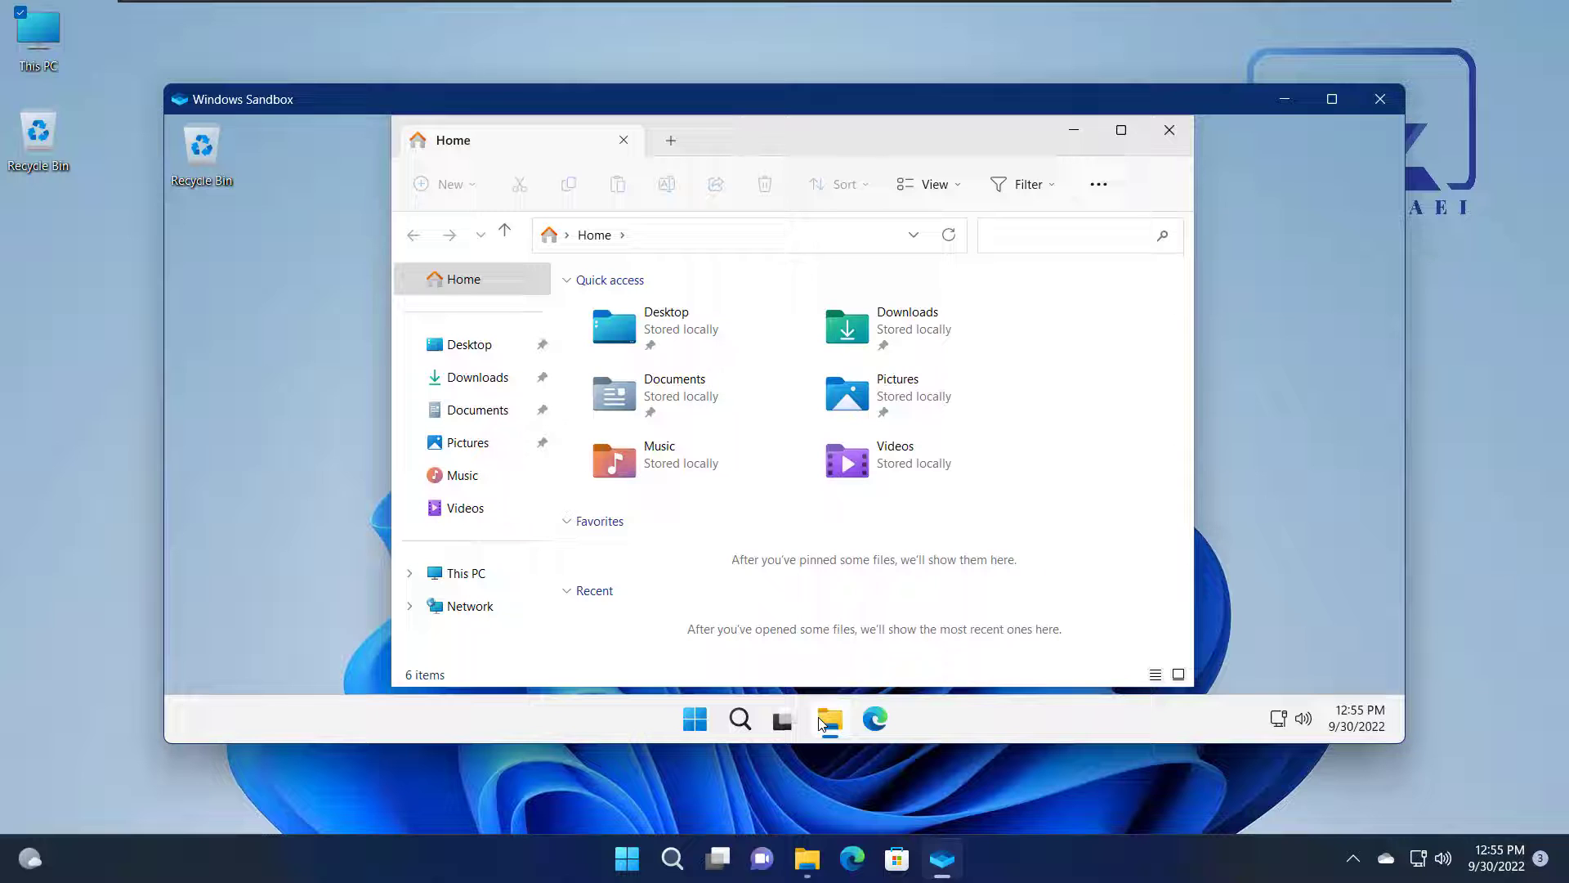
{"action": "left_click", "coordinate": [476, 409]}
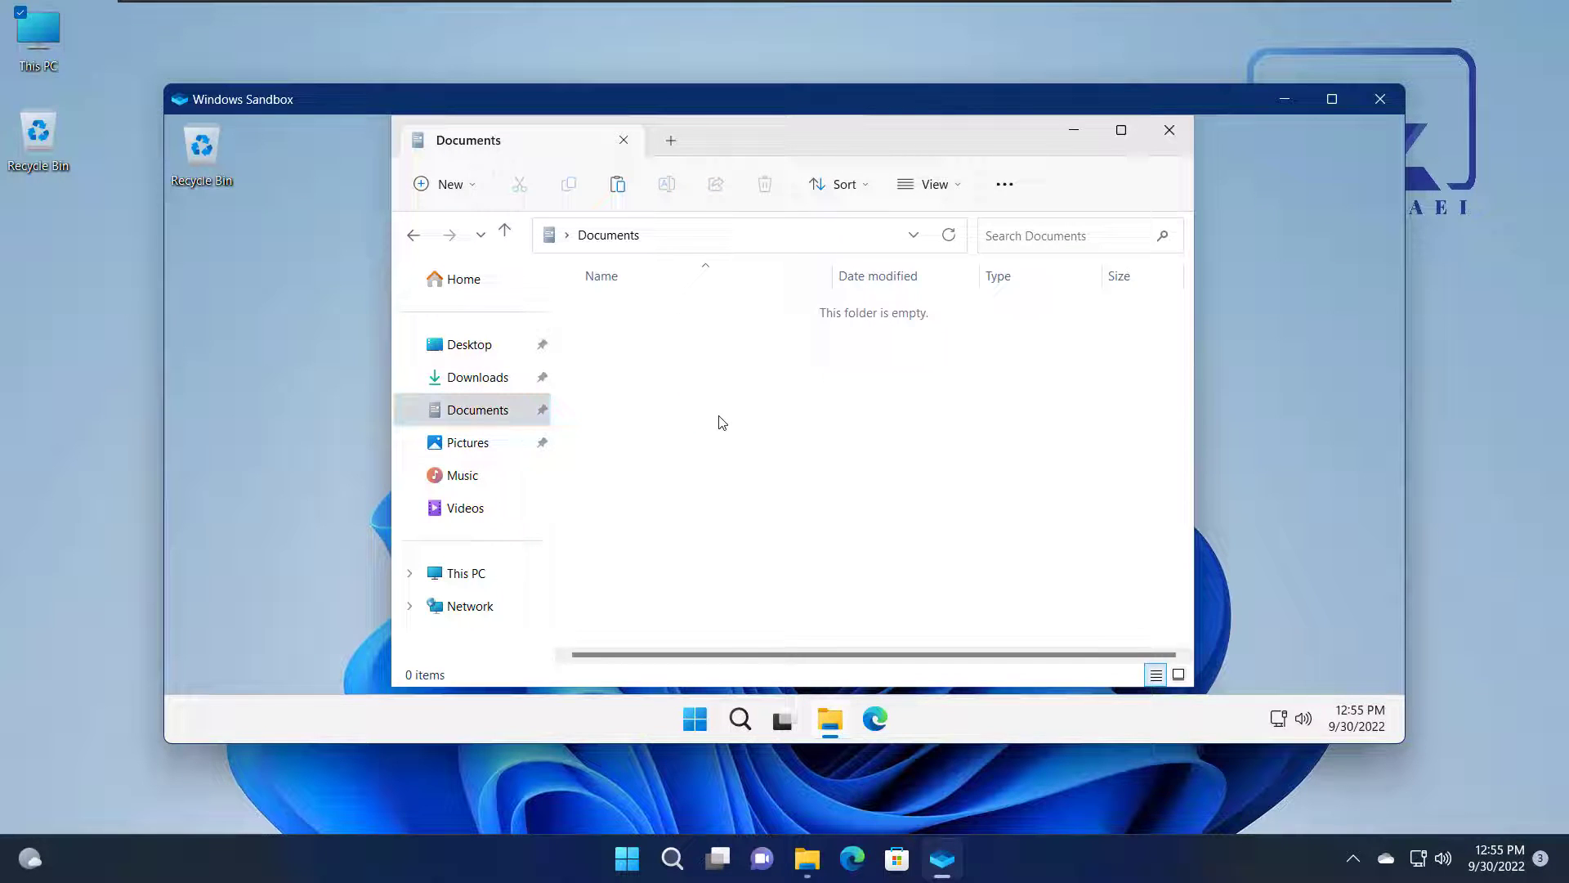
{"action": "right_click", "coordinate": [720, 422]}
{"action": "left_click", "coordinate": [730, 423]}
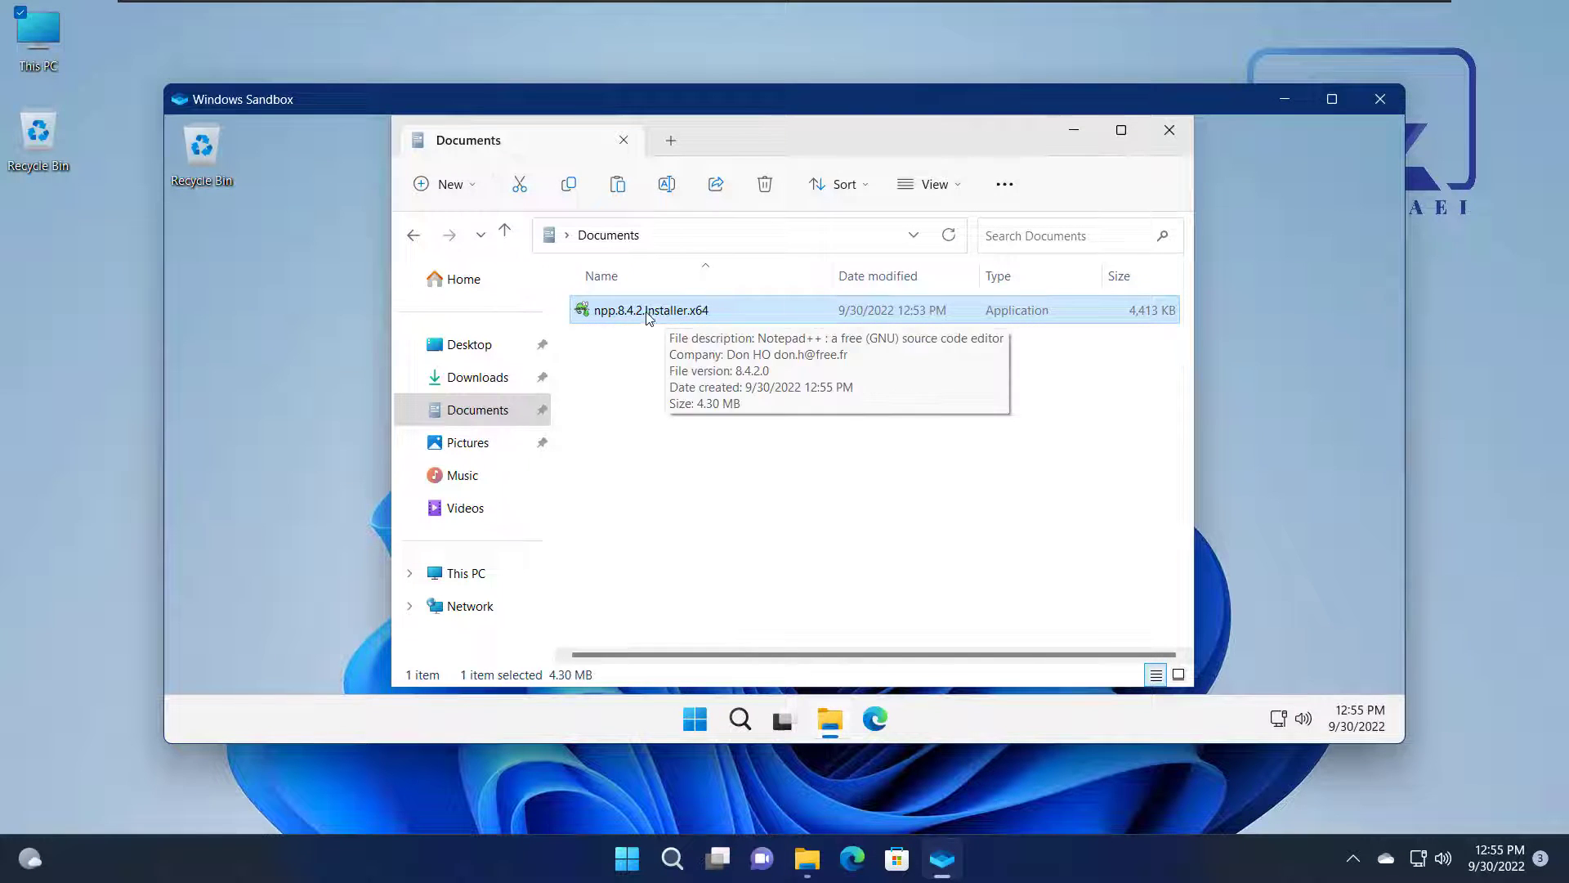
{"action": "mouse_move", "coordinate": [639, 311]}
{"action": "left_click", "coordinate": [637, 313]}
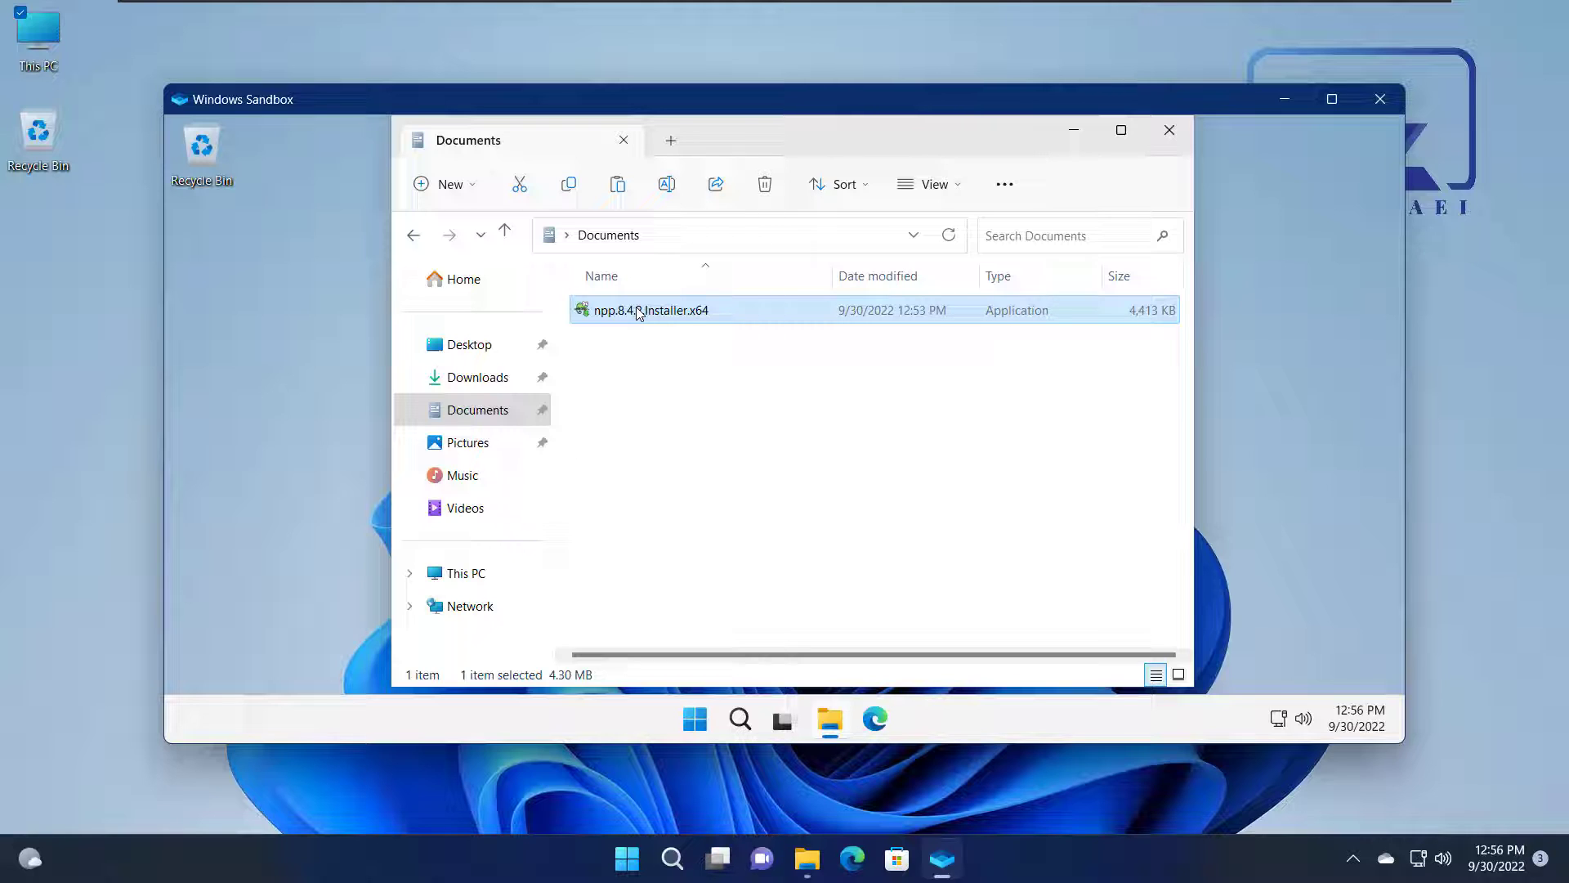
{"action": "double_click", "coordinate": [637, 312]}
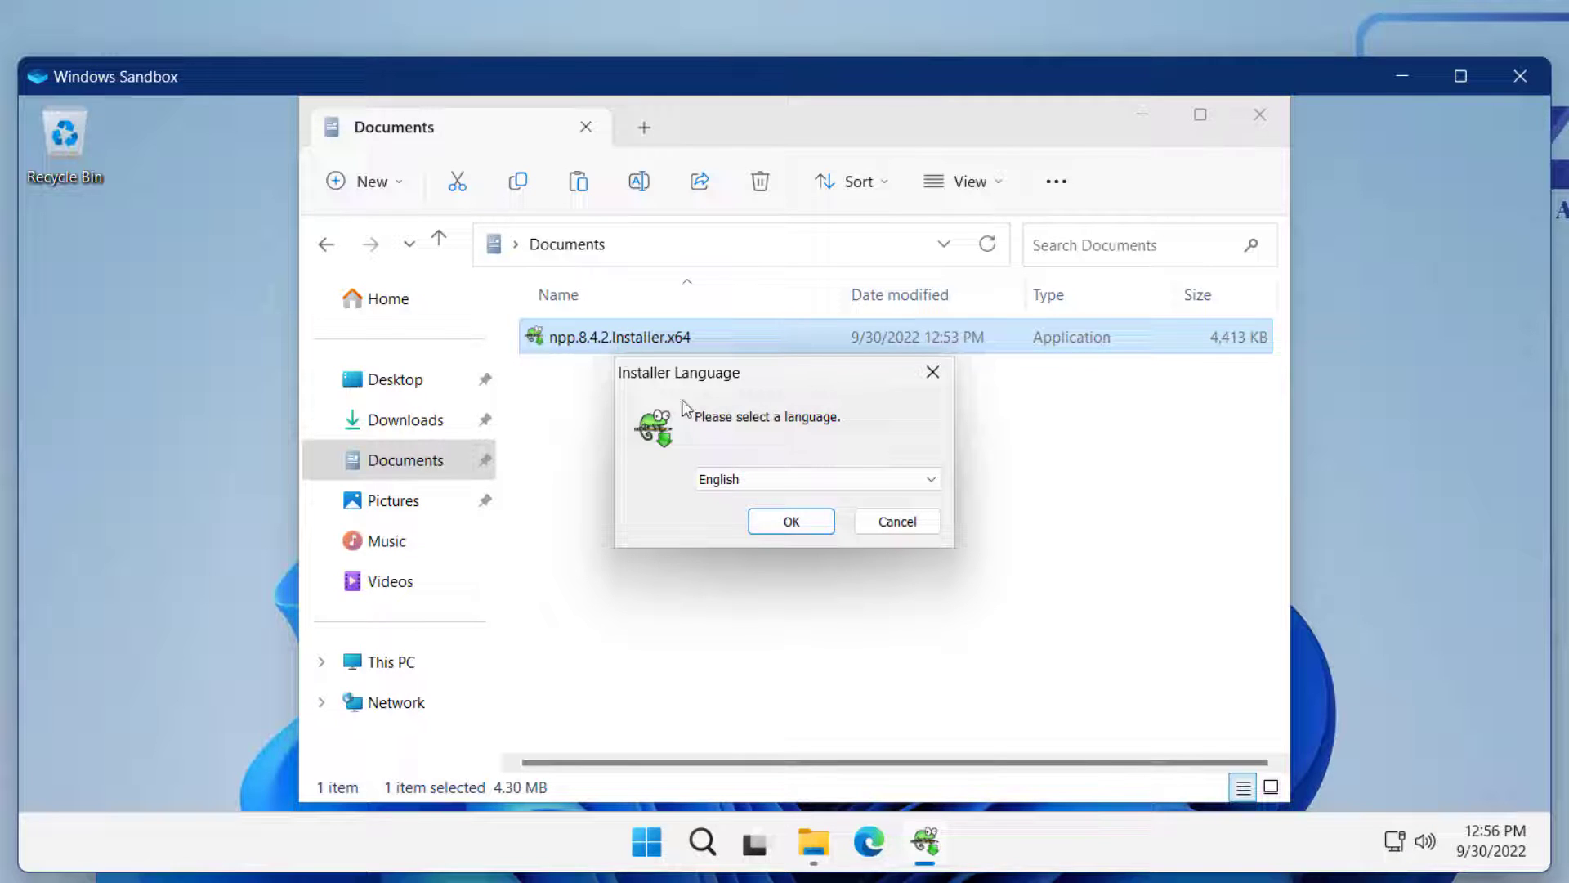
Step: Install Notepad++ 8.4.2 with English, default folder and components, launching it at finish
{"action": "left_click", "coordinate": [790, 521]}
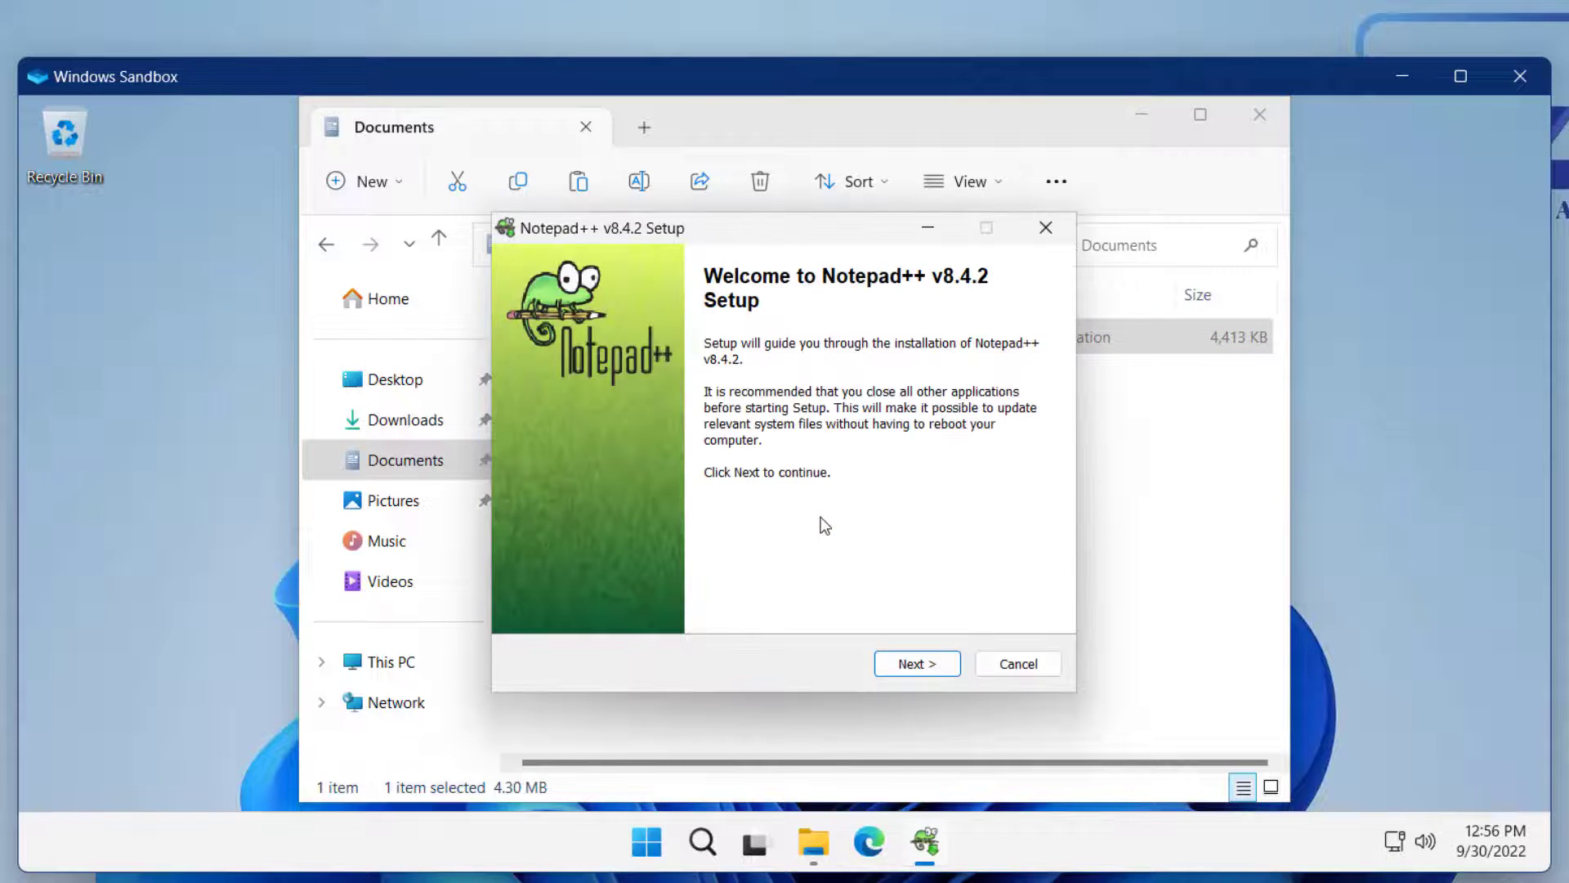
{"action": "left_click", "coordinate": [916, 664]}
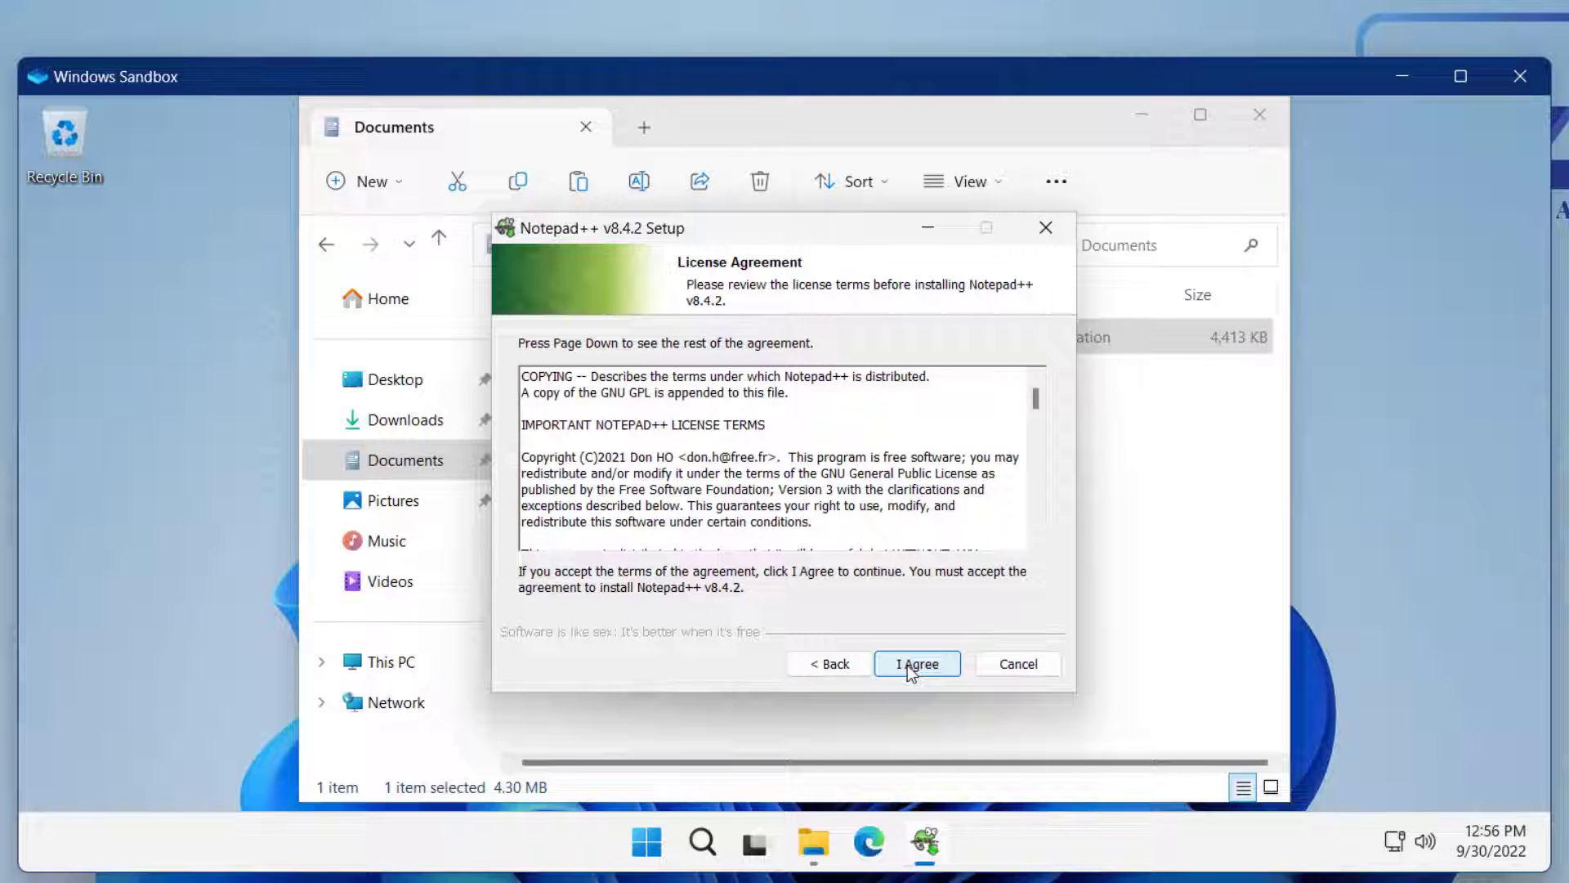
{"action": "left_click", "coordinate": [908, 666]}
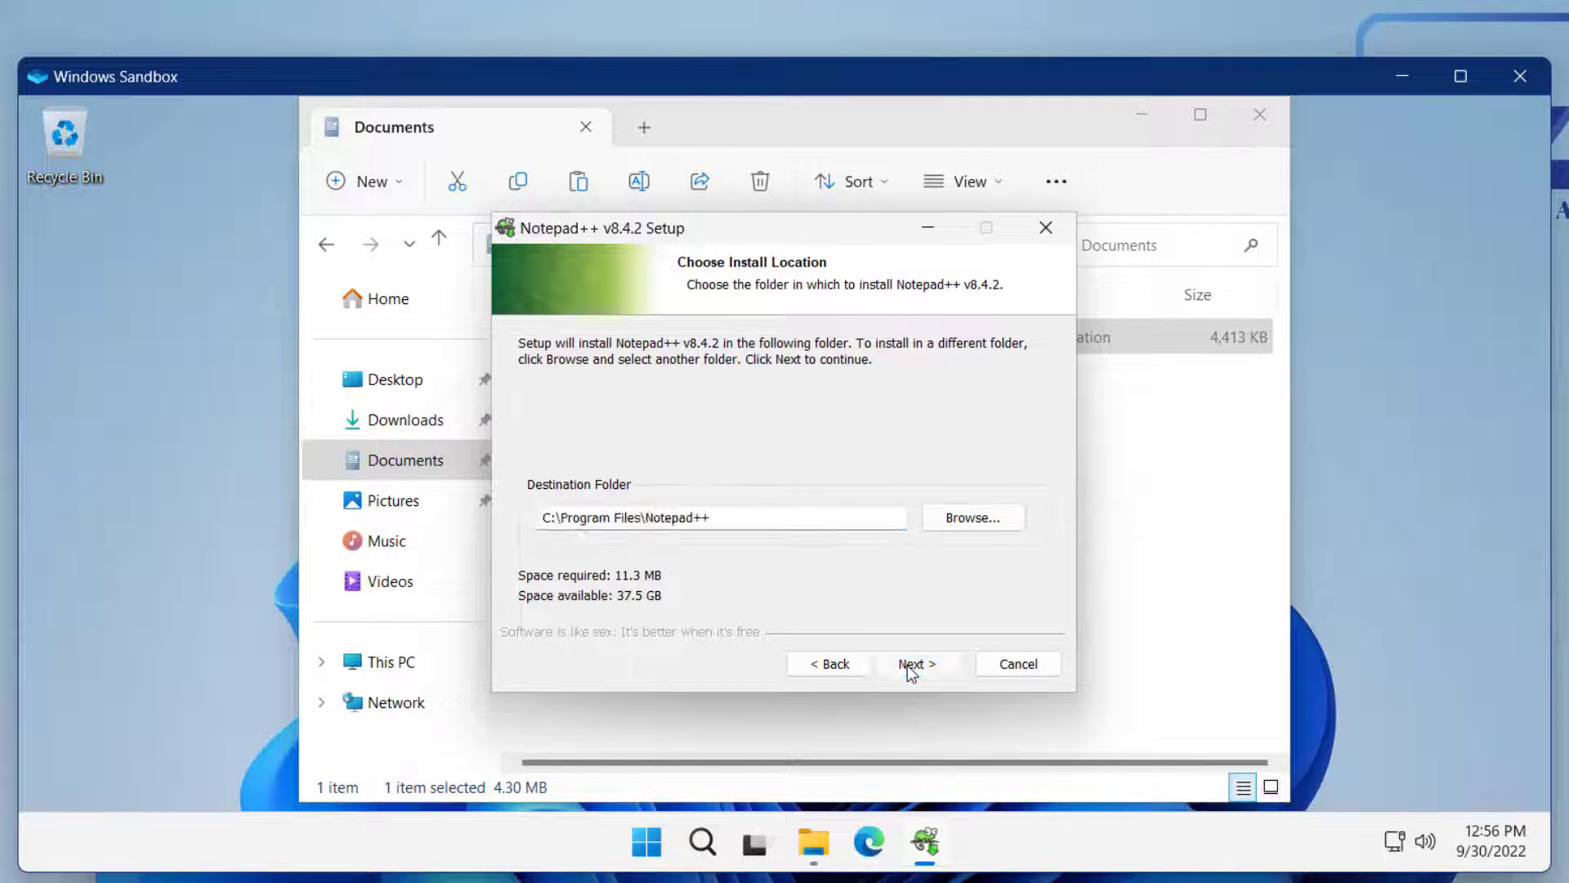
{"action": "left_click", "coordinate": [911, 666]}
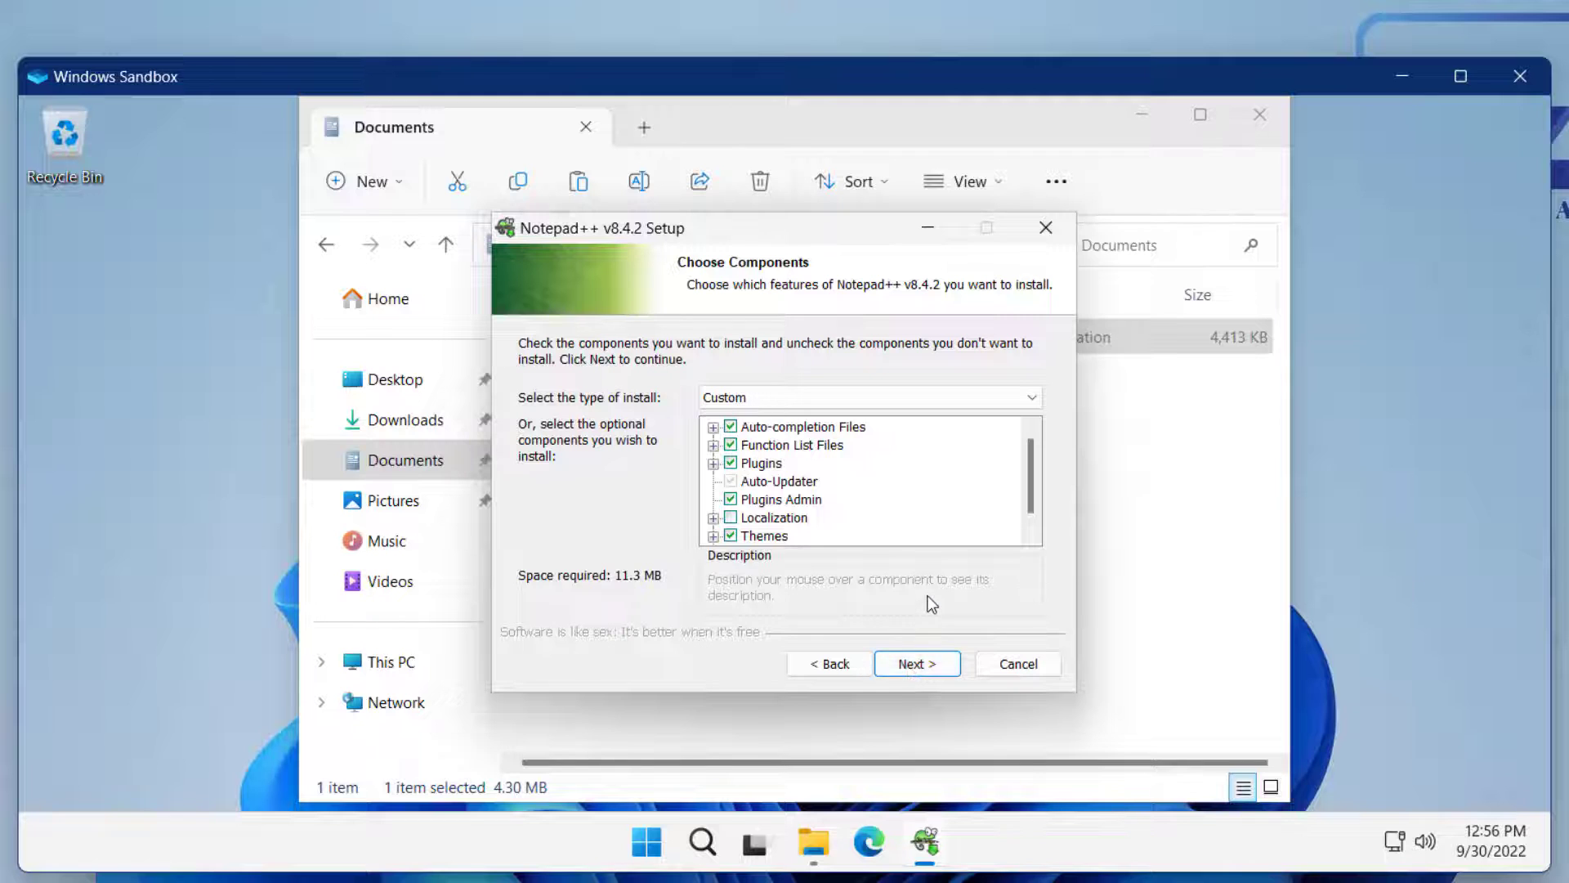
{"action": "left_click", "coordinate": [938, 670]}
{"action": "left_click", "coordinate": [937, 669]}
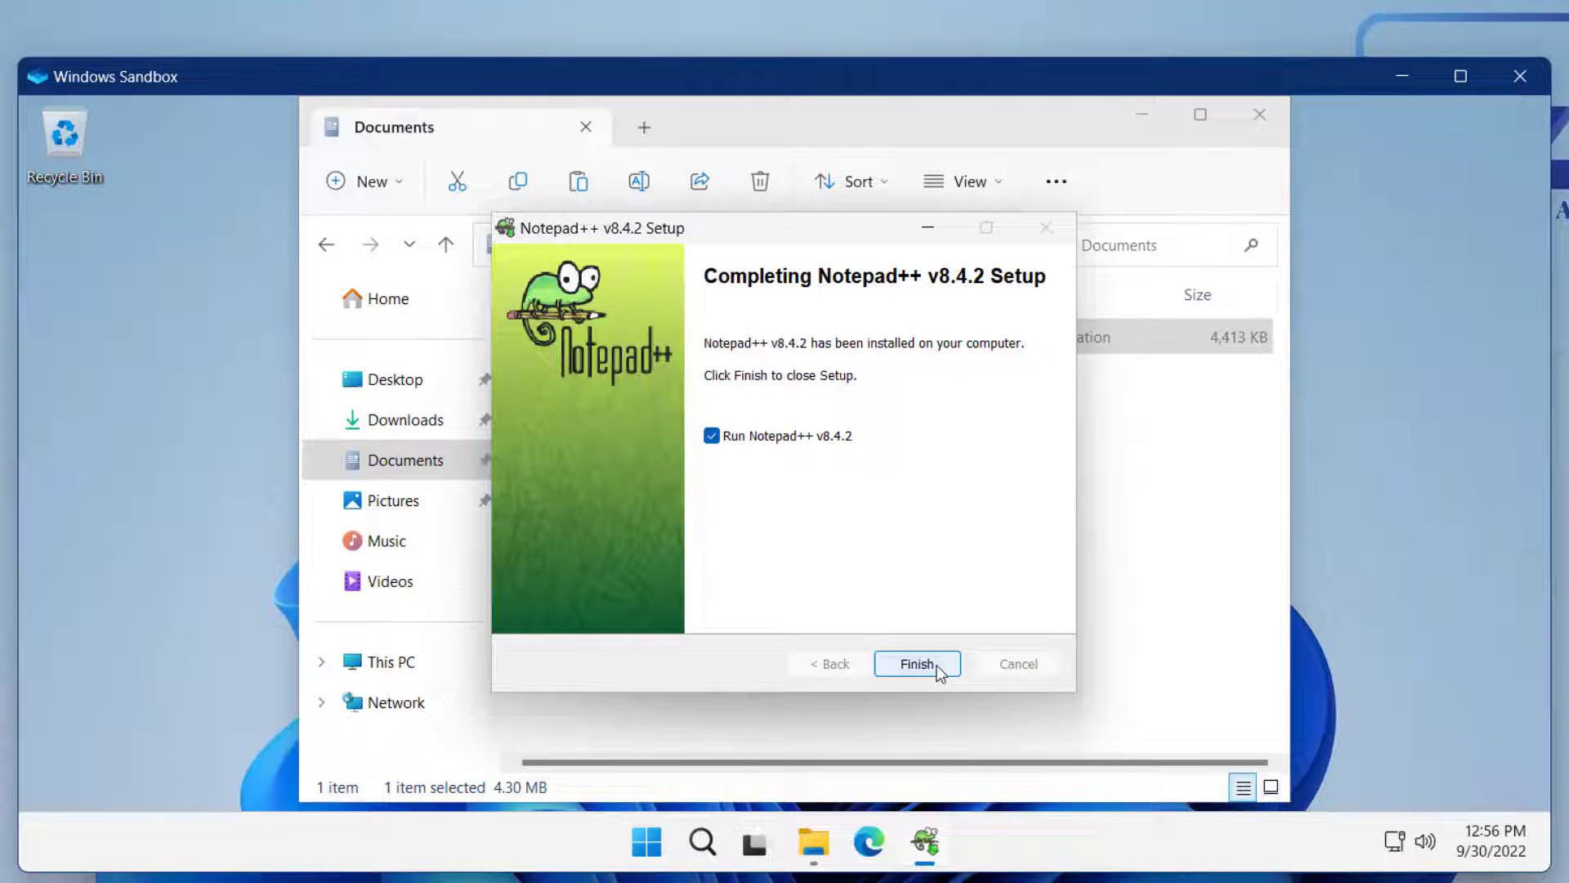
{"action": "left_click", "coordinate": [917, 663]}
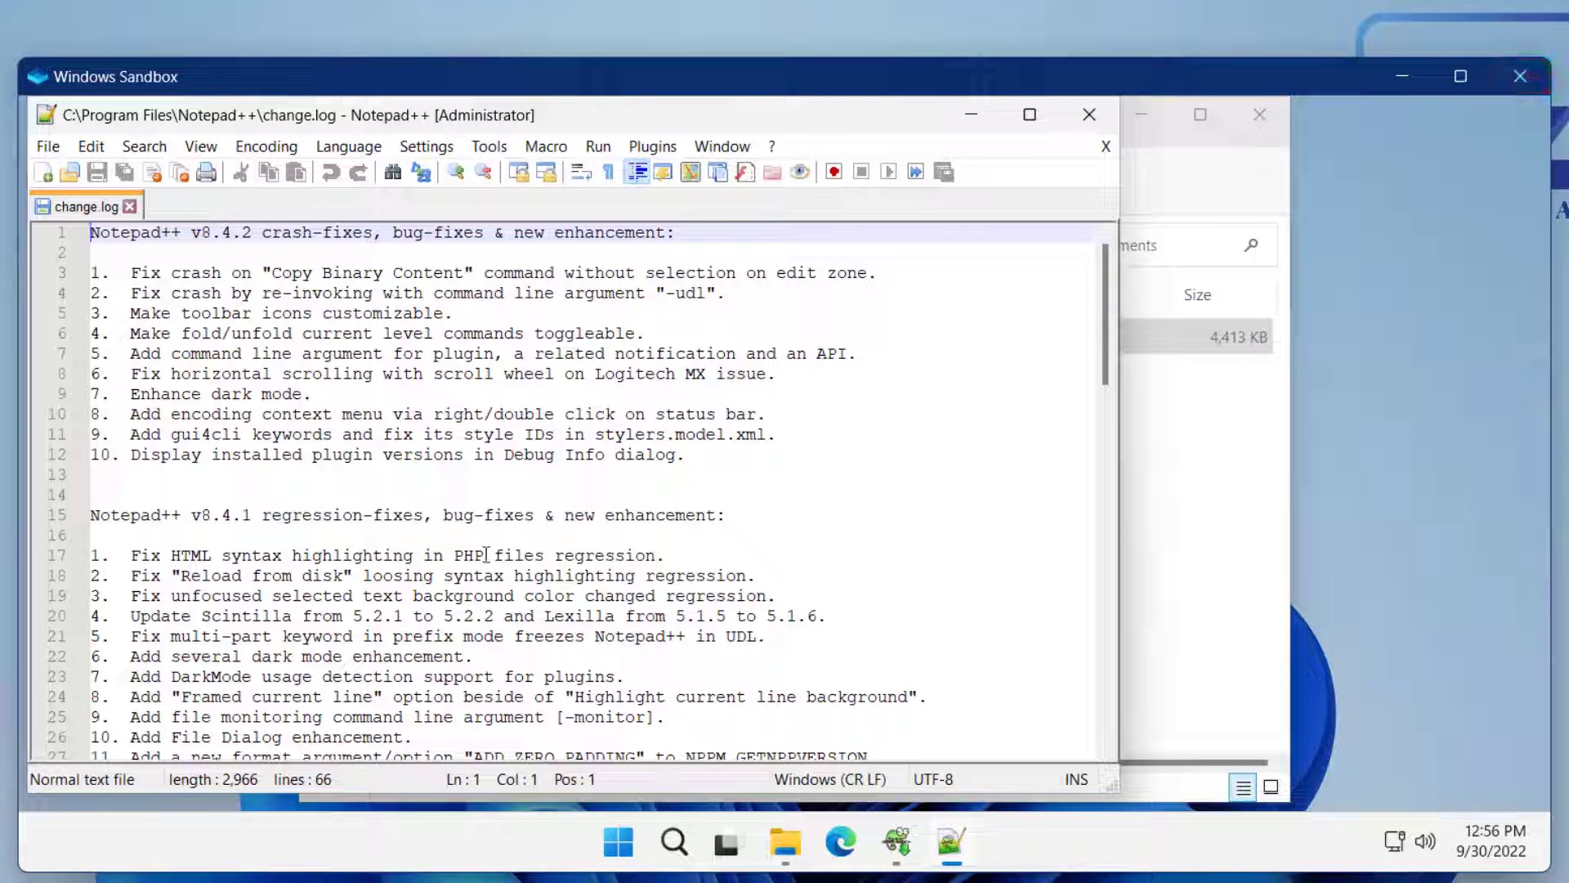
Step: Check All apps for Notepad++ marked New, then return to its change log
{"action": "left_click", "coordinate": [617, 841]}
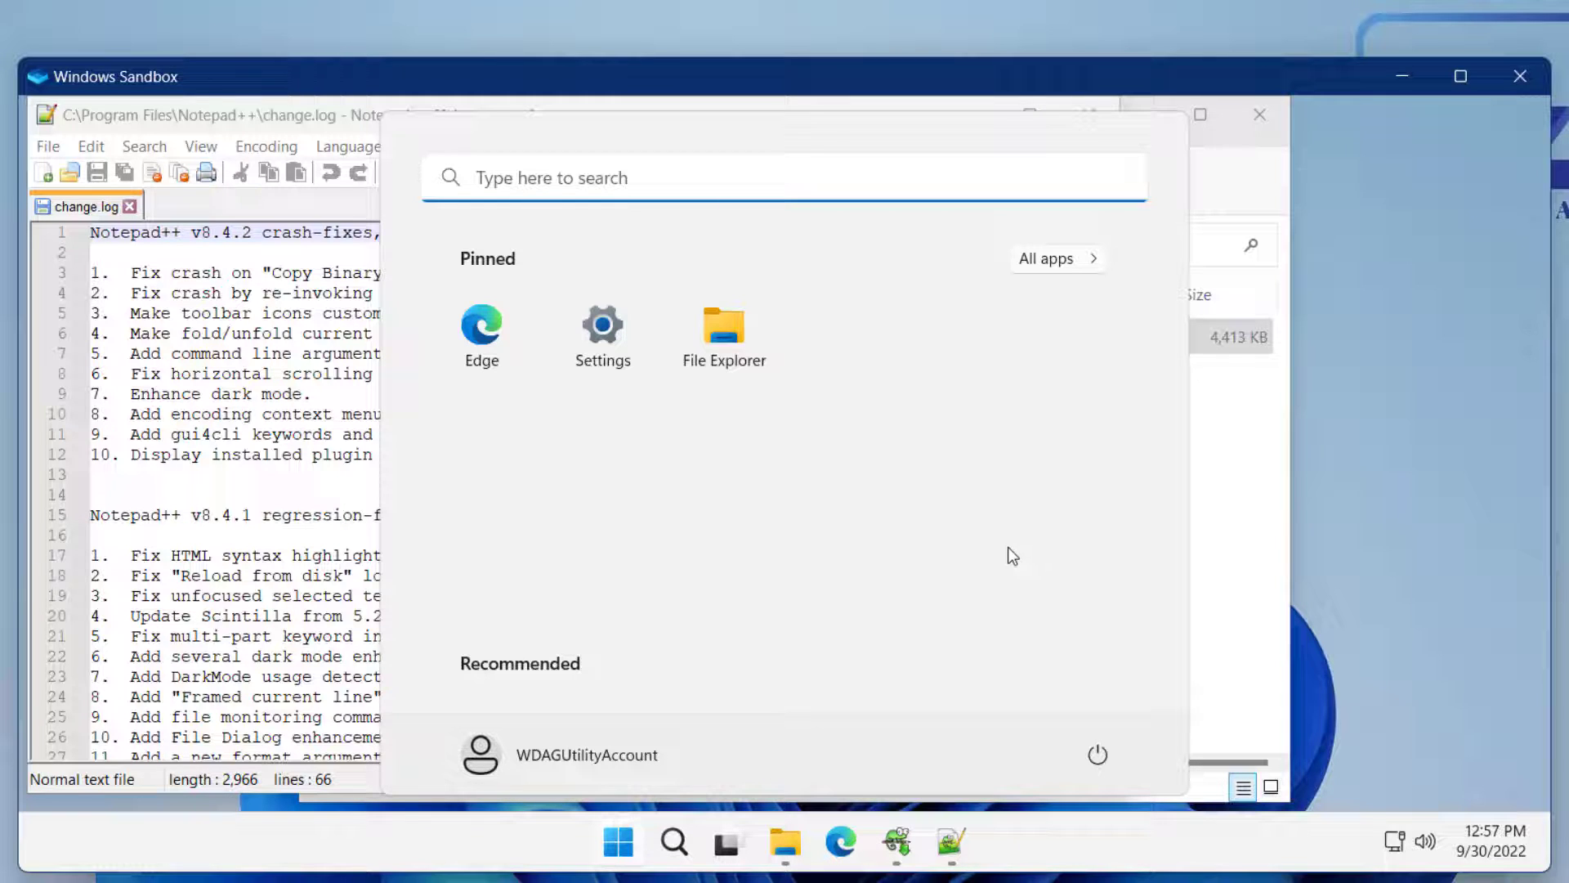
{"action": "left_click", "coordinate": [1065, 265]}
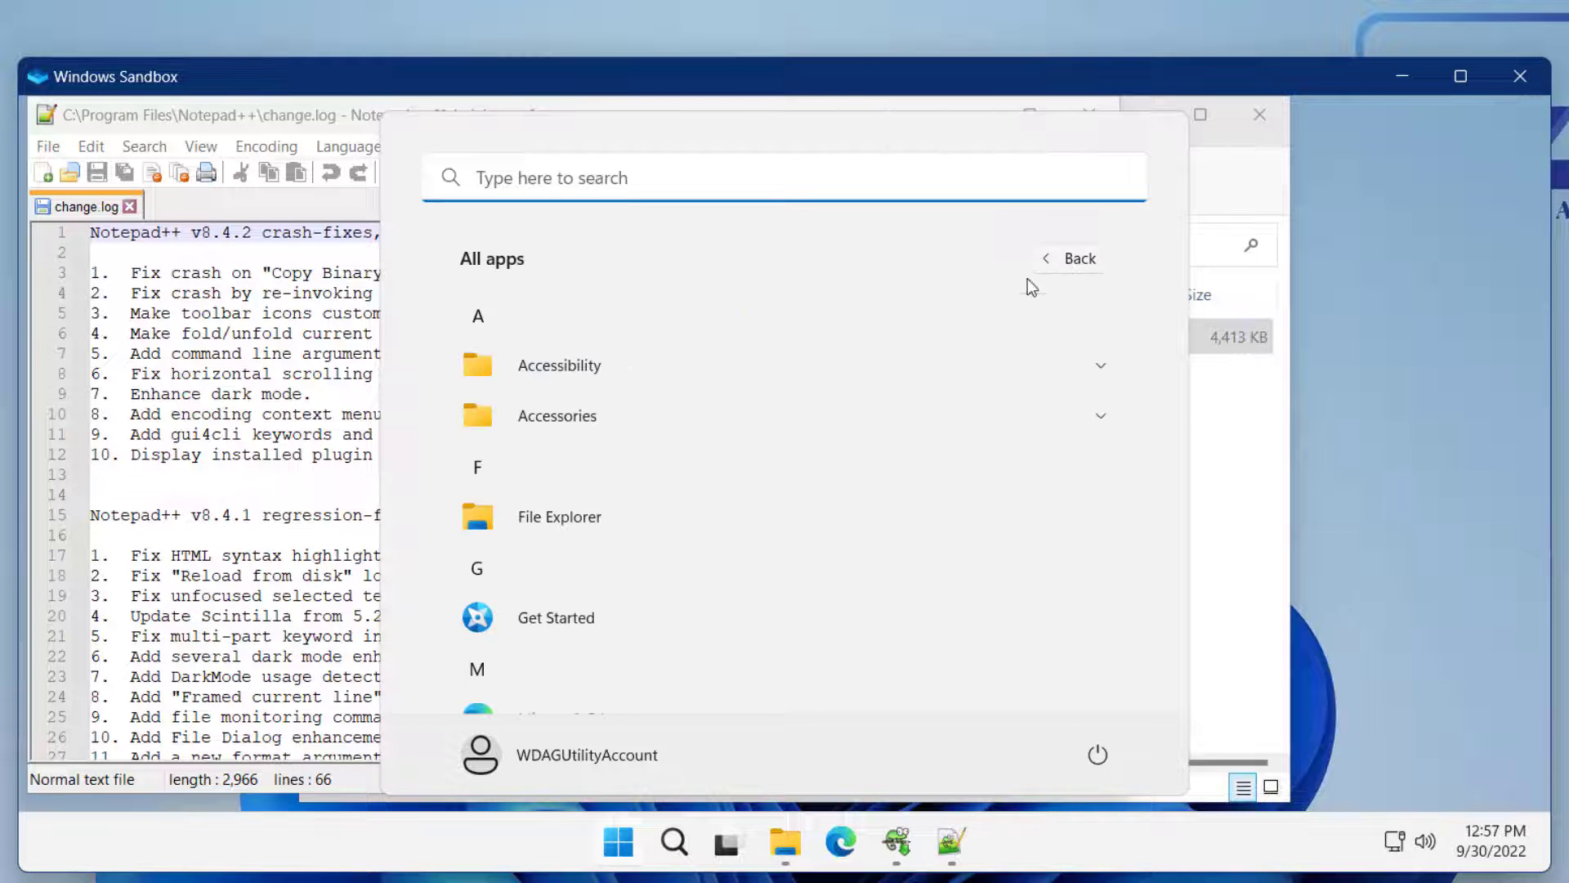
{"action": "scroll", "coordinate": [849, 524], "scroll_direction": "down", "scroll_amount": 3}
{"action": "scroll", "coordinate": [848, 523], "scroll_direction": "down", "scroll_amount": 2}
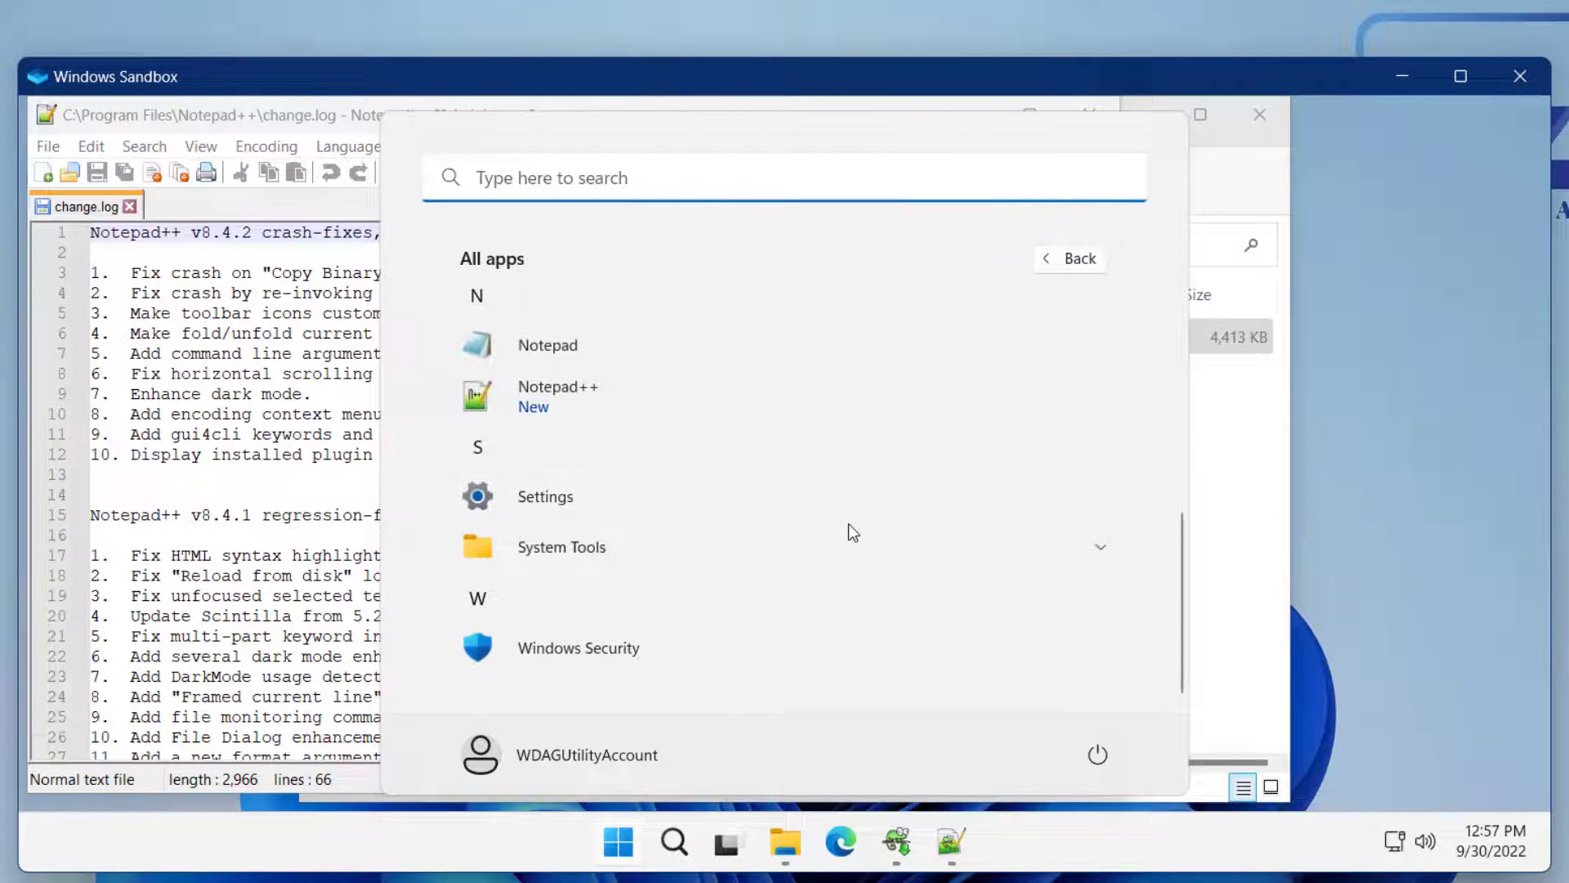
{"action": "scroll", "coordinate": [849, 523], "scroll_direction": "up", "scroll_amount": 2}
{"action": "scroll", "coordinate": [848, 523], "scroll_direction": "up", "scroll_amount": 3}
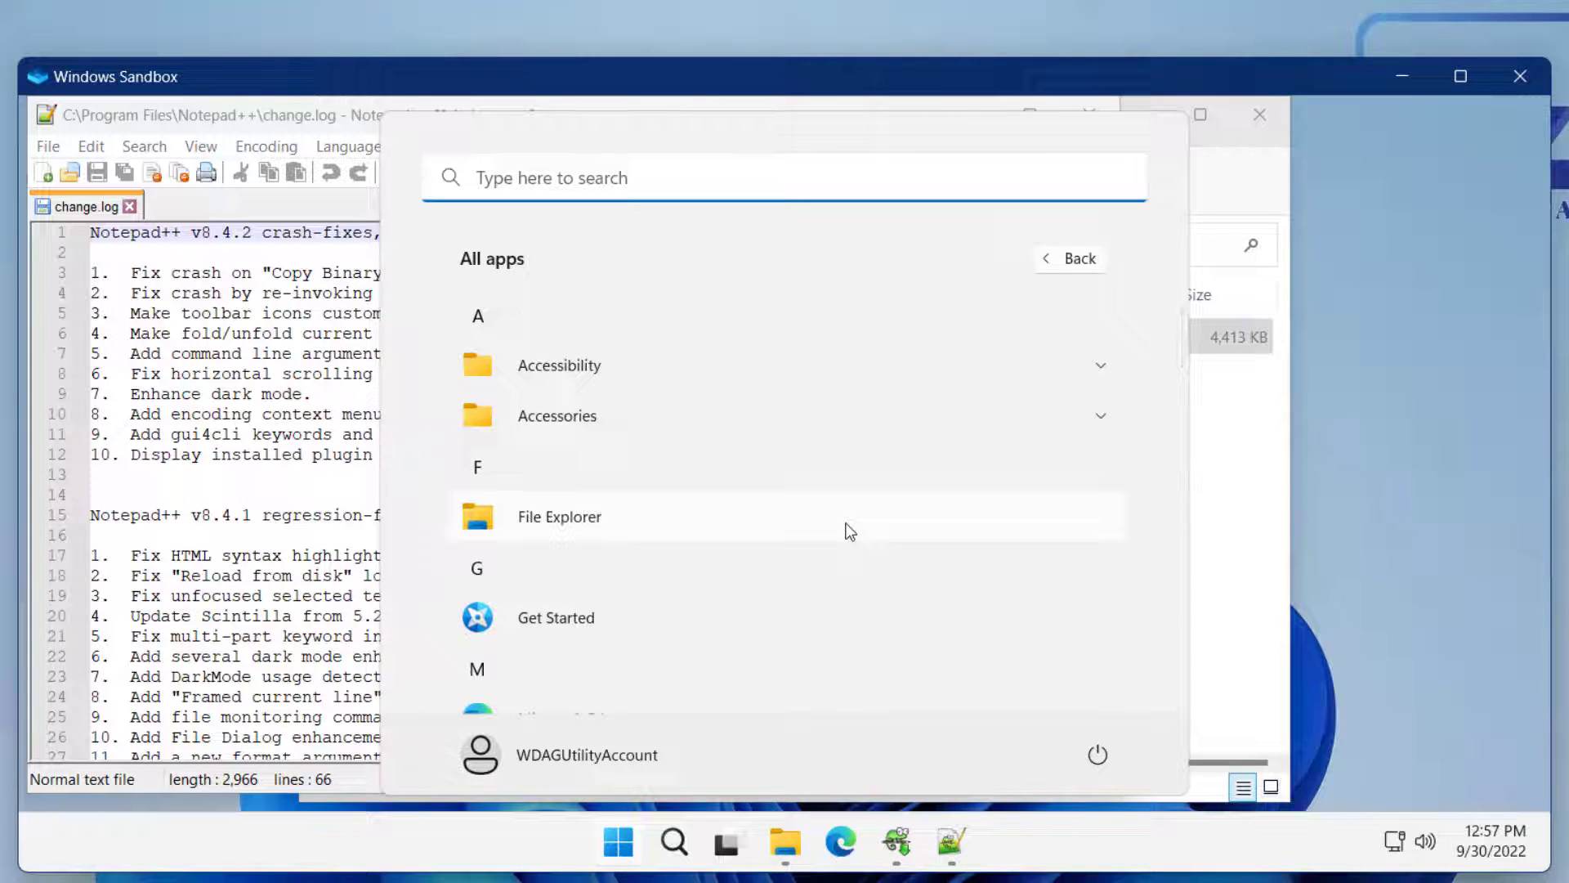
{"action": "left_click", "coordinate": [348, 109]}
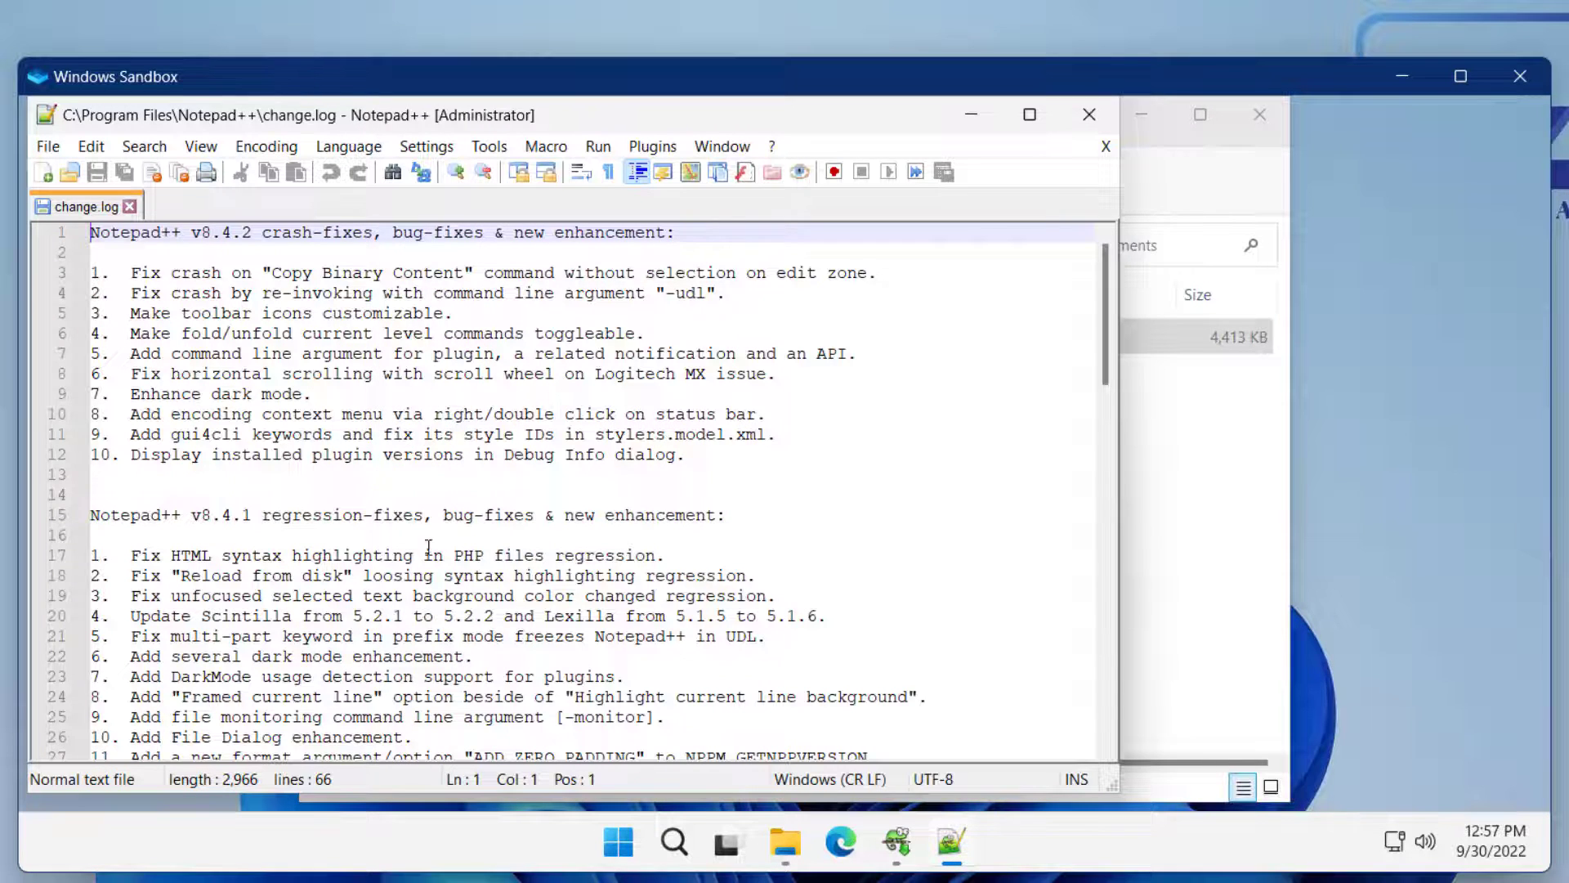
{"action": "scroll", "coordinate": [425, 552], "scroll_direction": "down", "scroll_amount": 7}
{"action": "scroll", "coordinate": [425, 589], "scroll_direction": "up", "scroll_amount": 4}
{"action": "scroll", "coordinate": [426, 596], "scroll_direction": "up", "scroll_amount": 3}
Step: Close Notepad++, decline the 8.4.5 update, and close Sandbox, confirming the discard
{"action": "left_click", "coordinate": [1089, 114]}
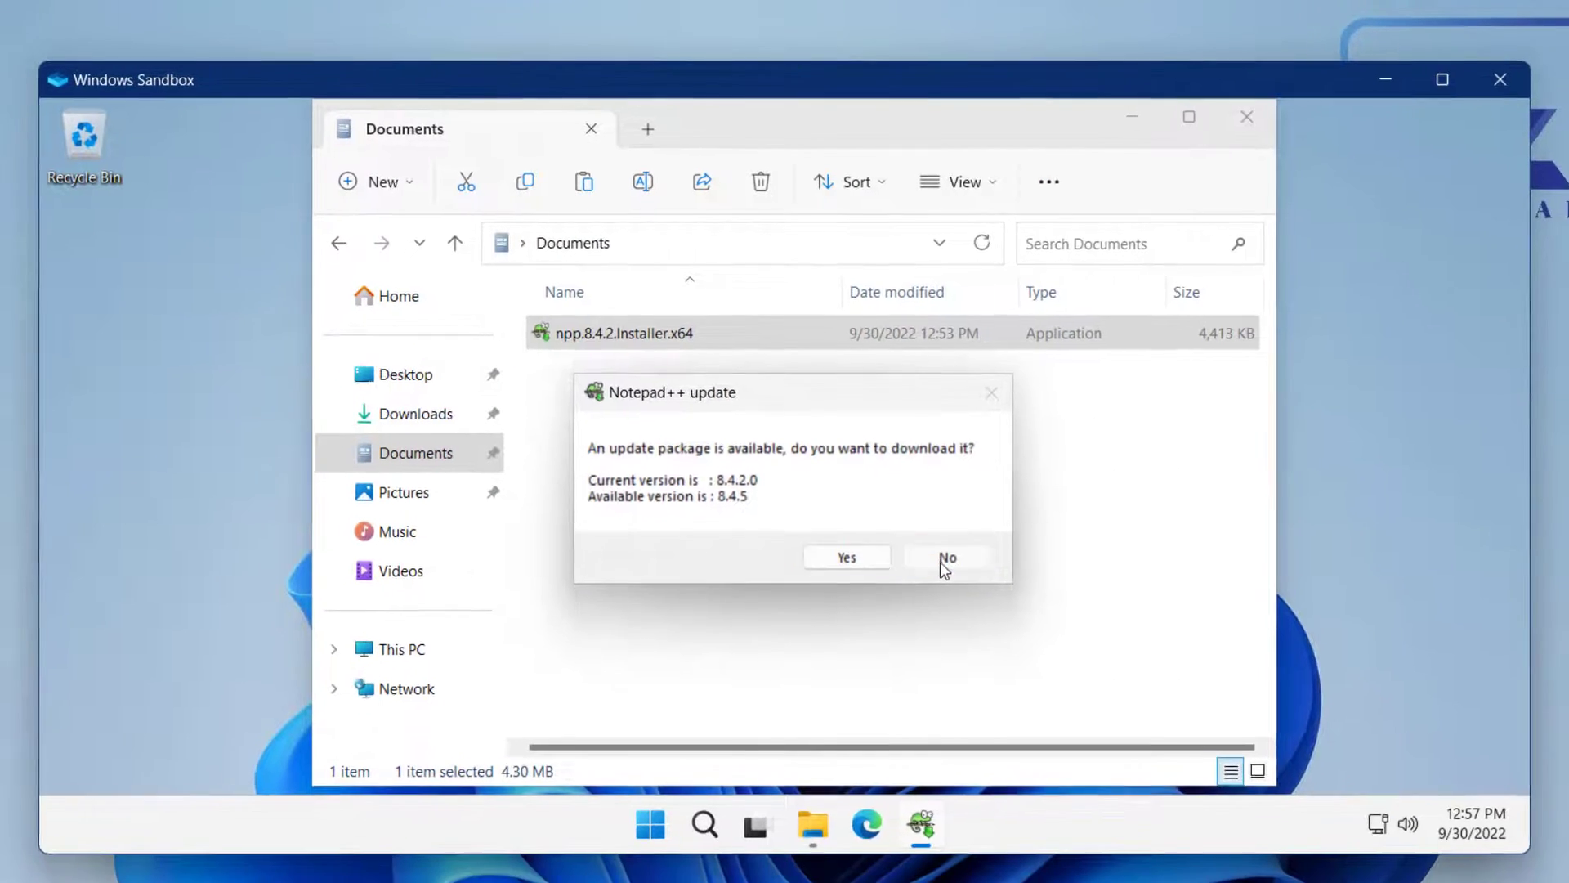
{"action": "left_click", "coordinate": [952, 566]}
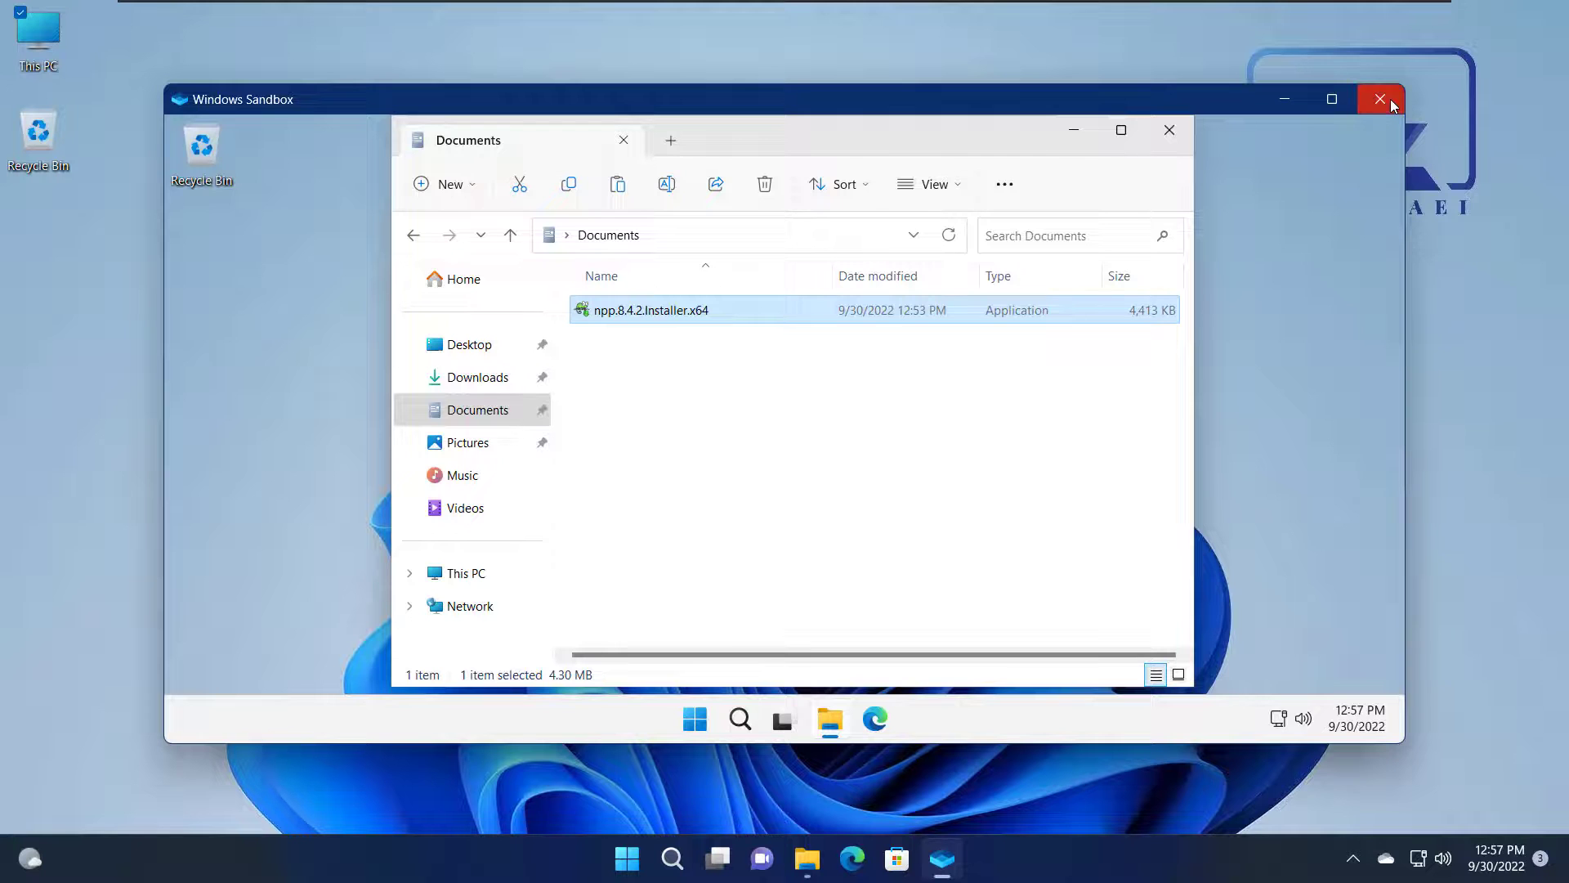
{"action": "left_click", "coordinate": [1381, 100]}
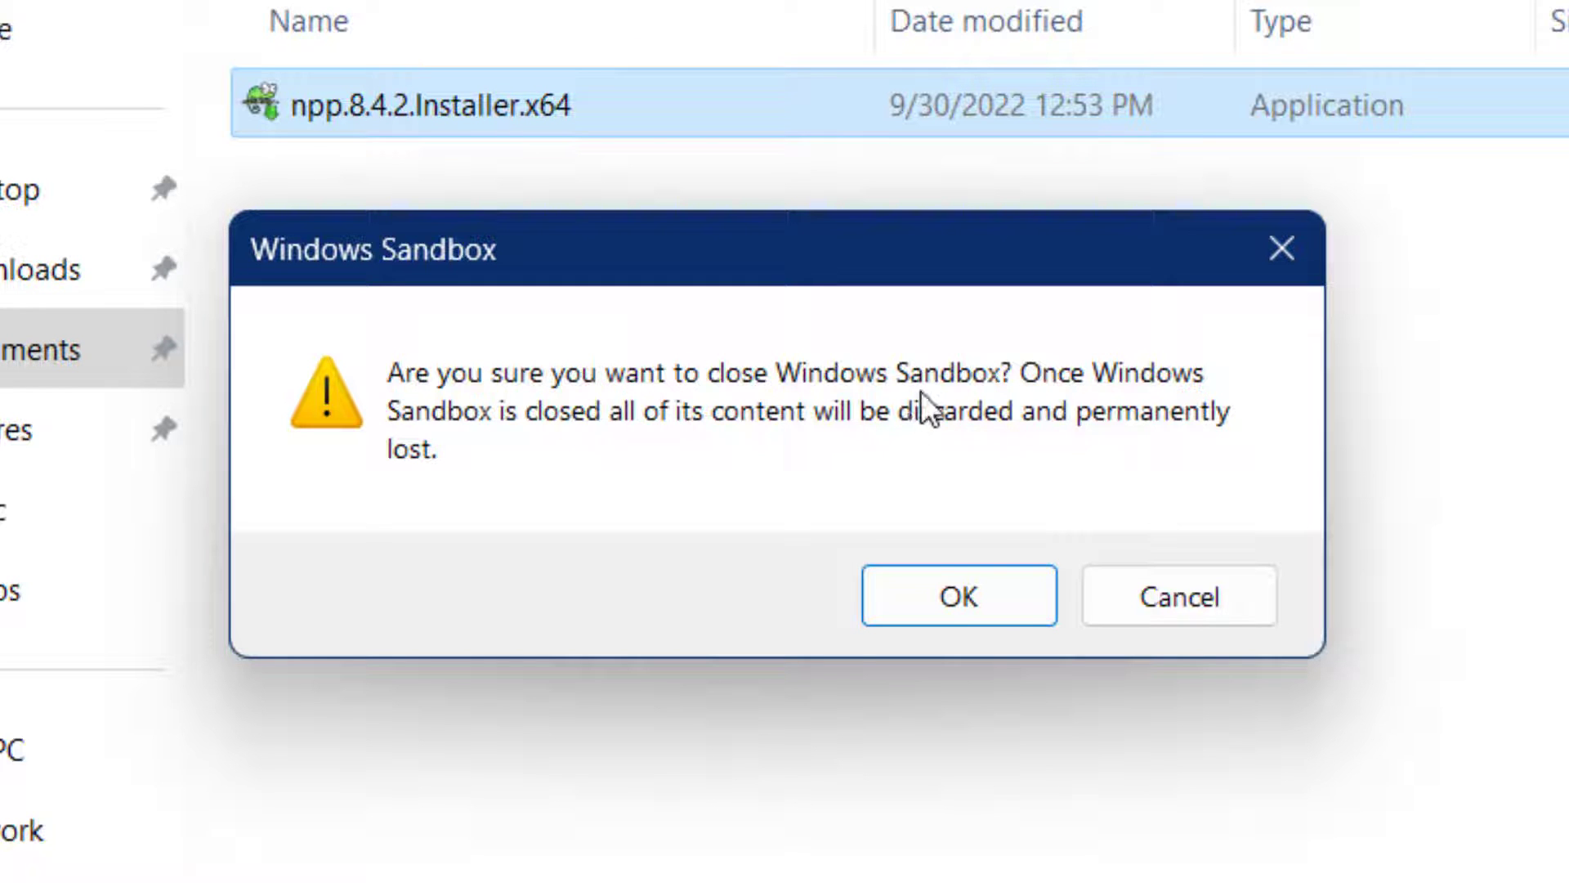
{"action": "left_click", "coordinate": [968, 599]}
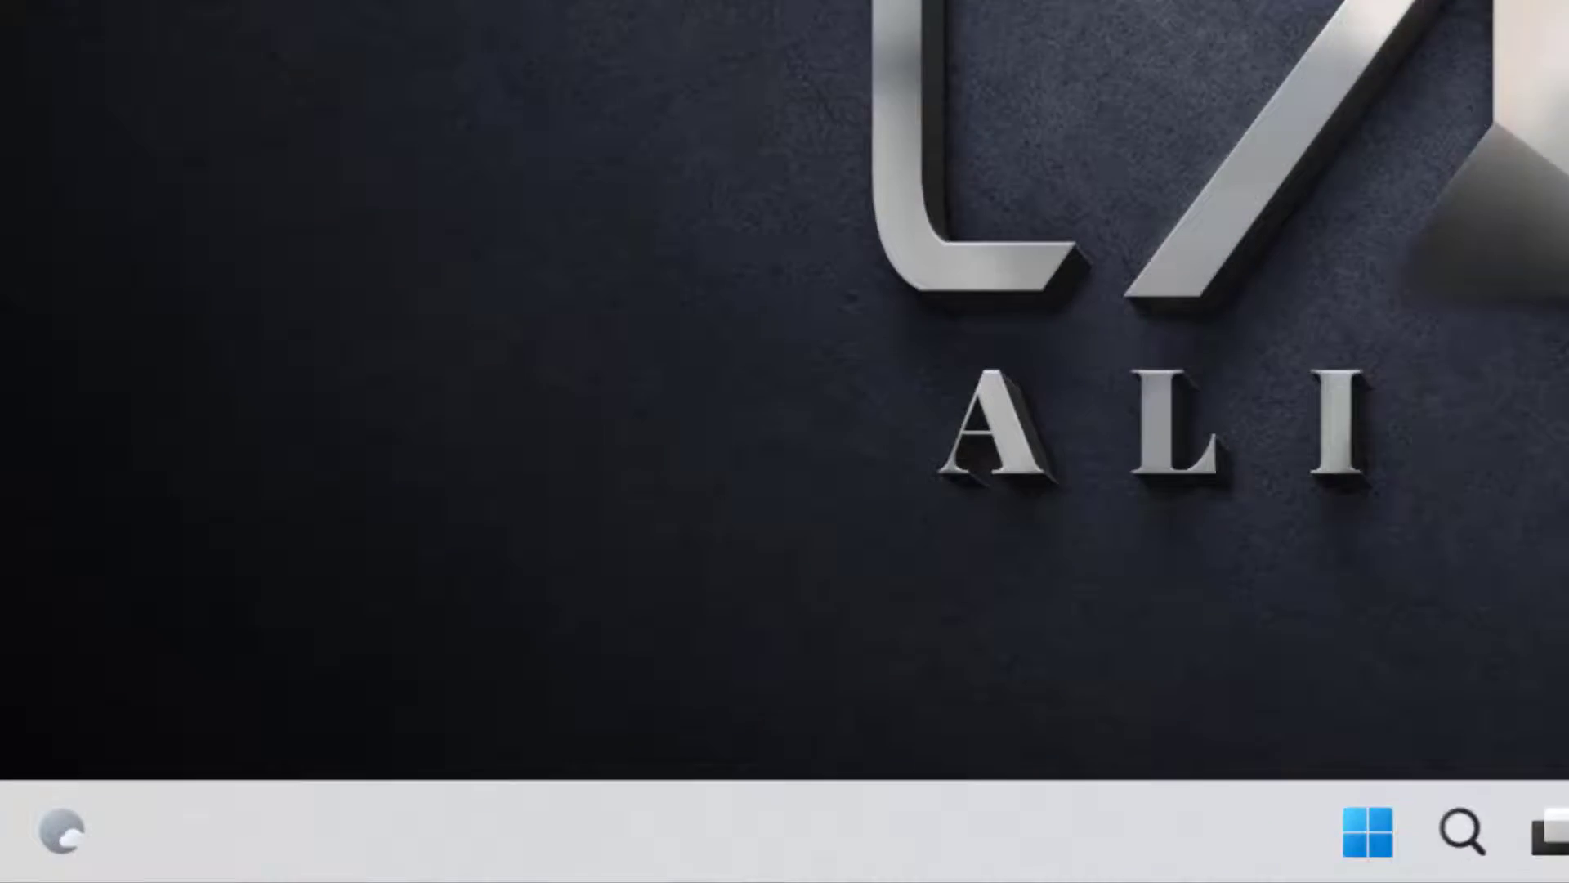
Step: Verify via appwiz.cpl that Windows Sandbox is greyed out, close both windows, open Start
{"action": "key", "text": "super+r"}
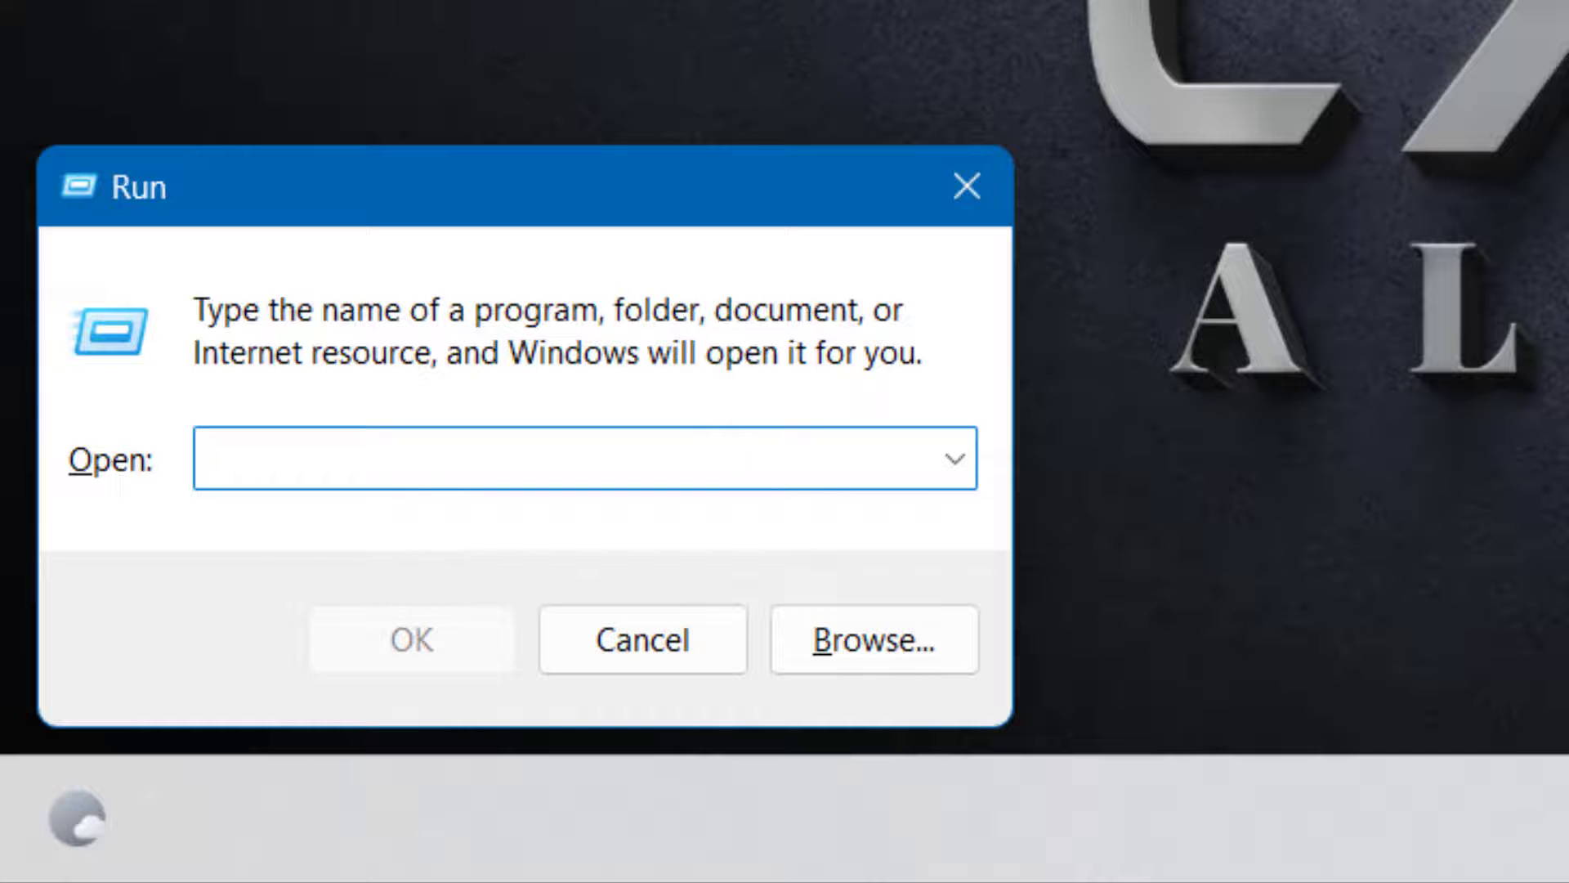
{"action": "type", "text": "appwiz.cpl"}
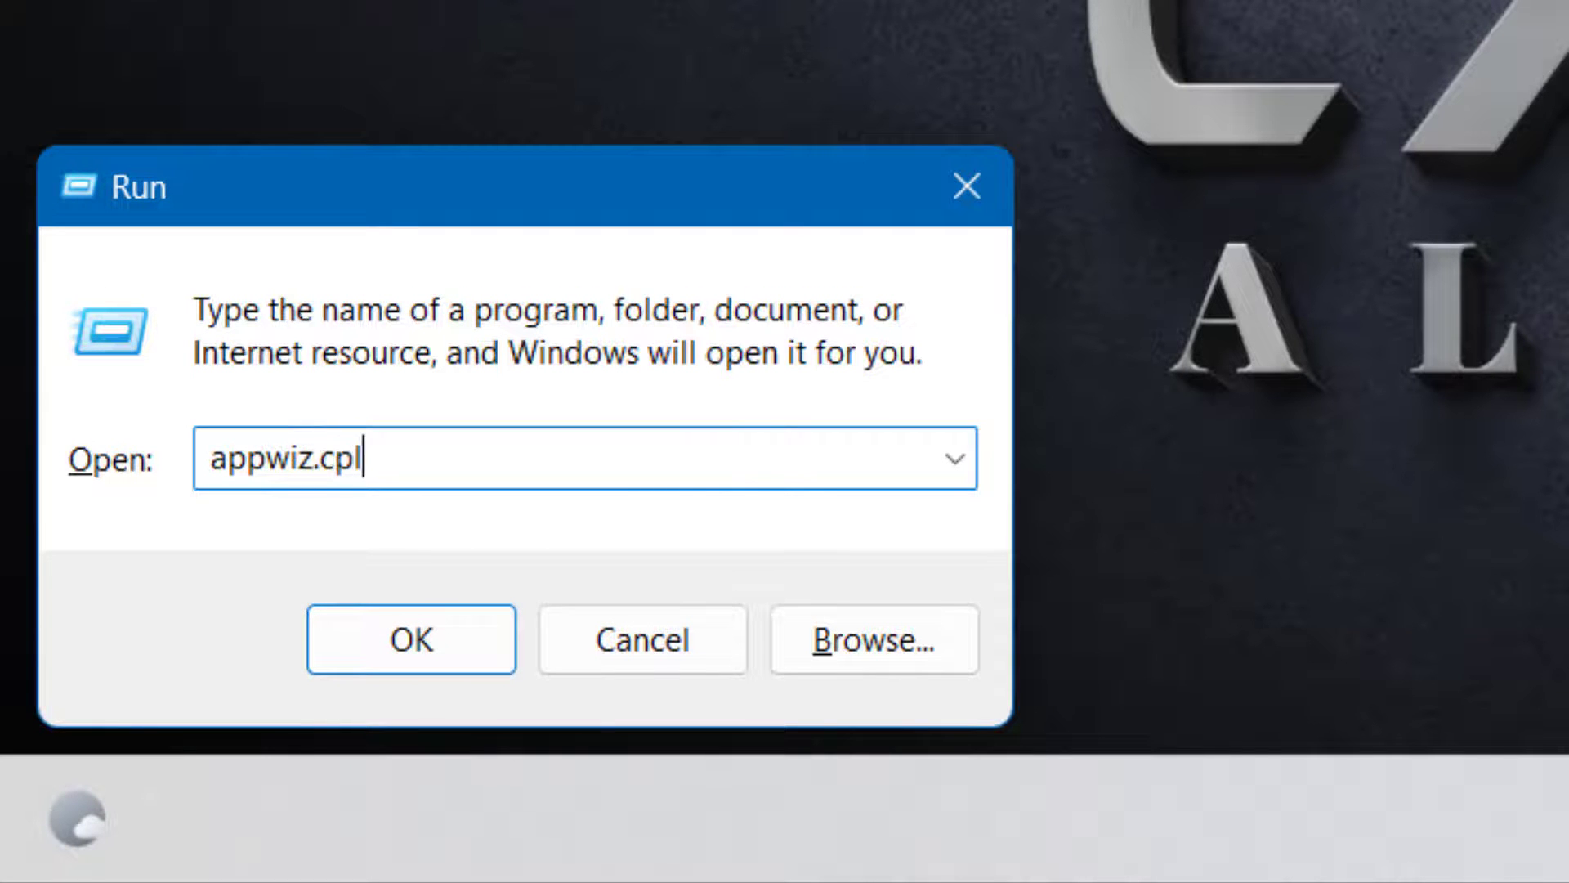
{"action": "key", "text": "Return"}
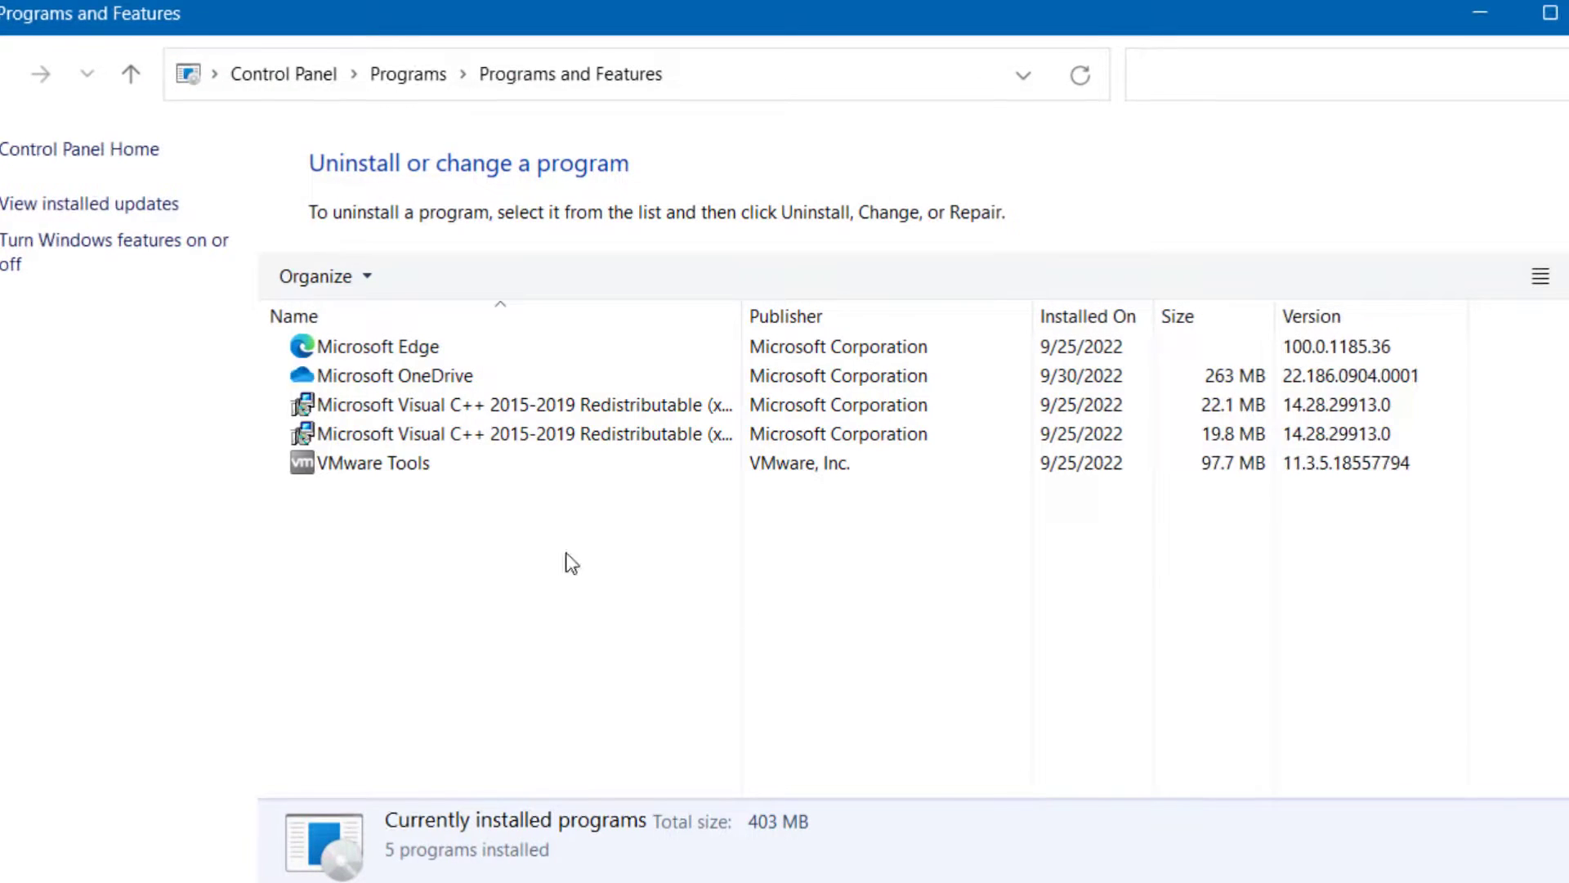
{"action": "left_click", "coordinate": [117, 243]}
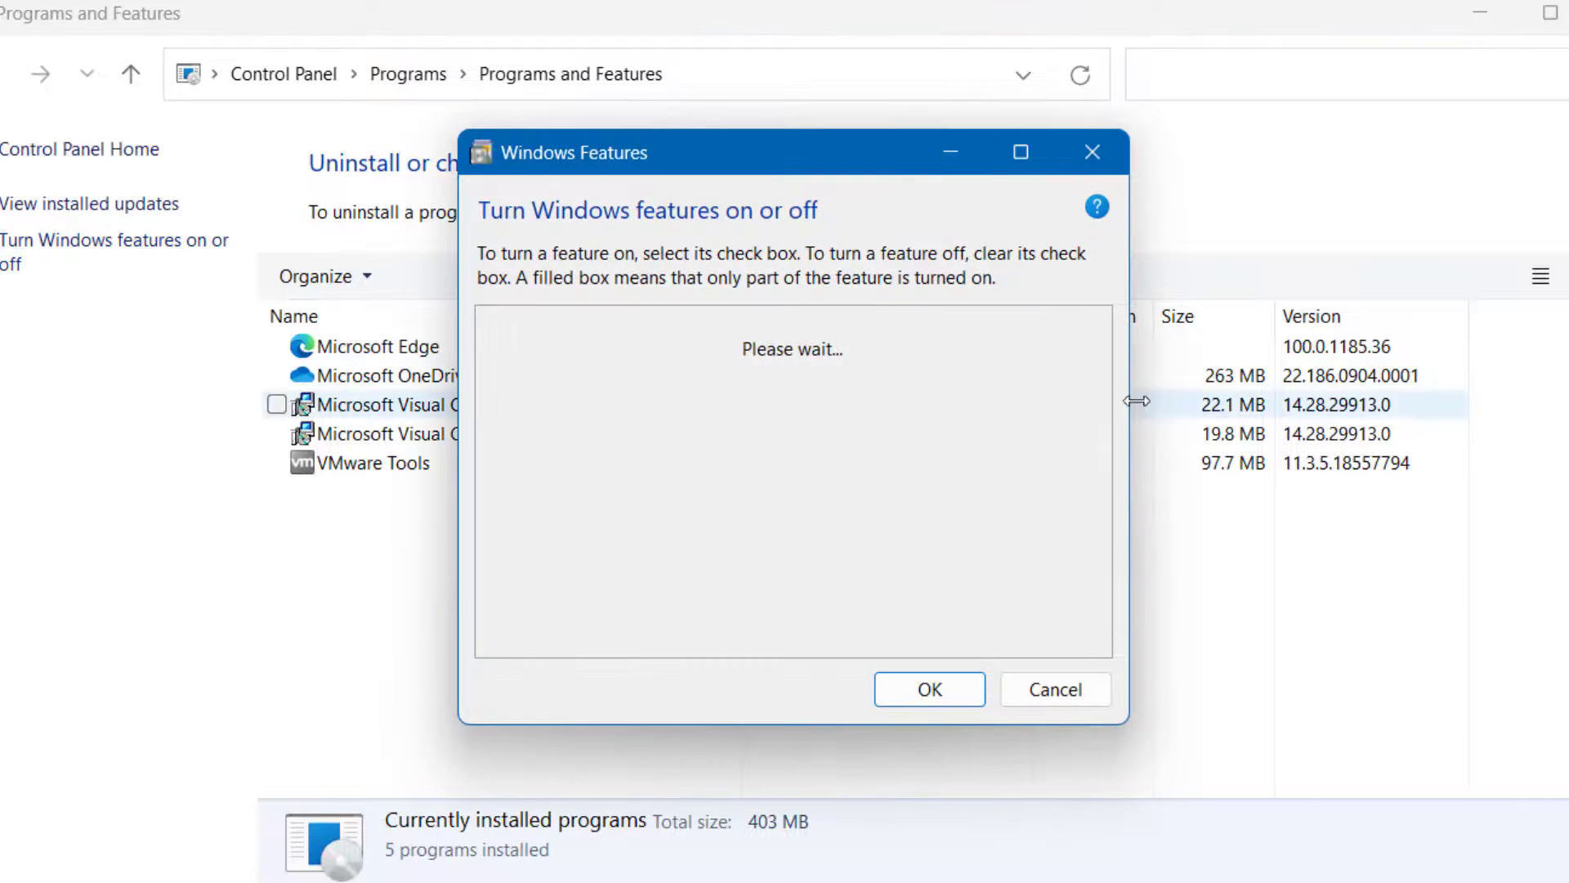
{"action": "scroll", "coordinate": [785, 490], "scroll_direction": "down", "scroll_amount": 10}
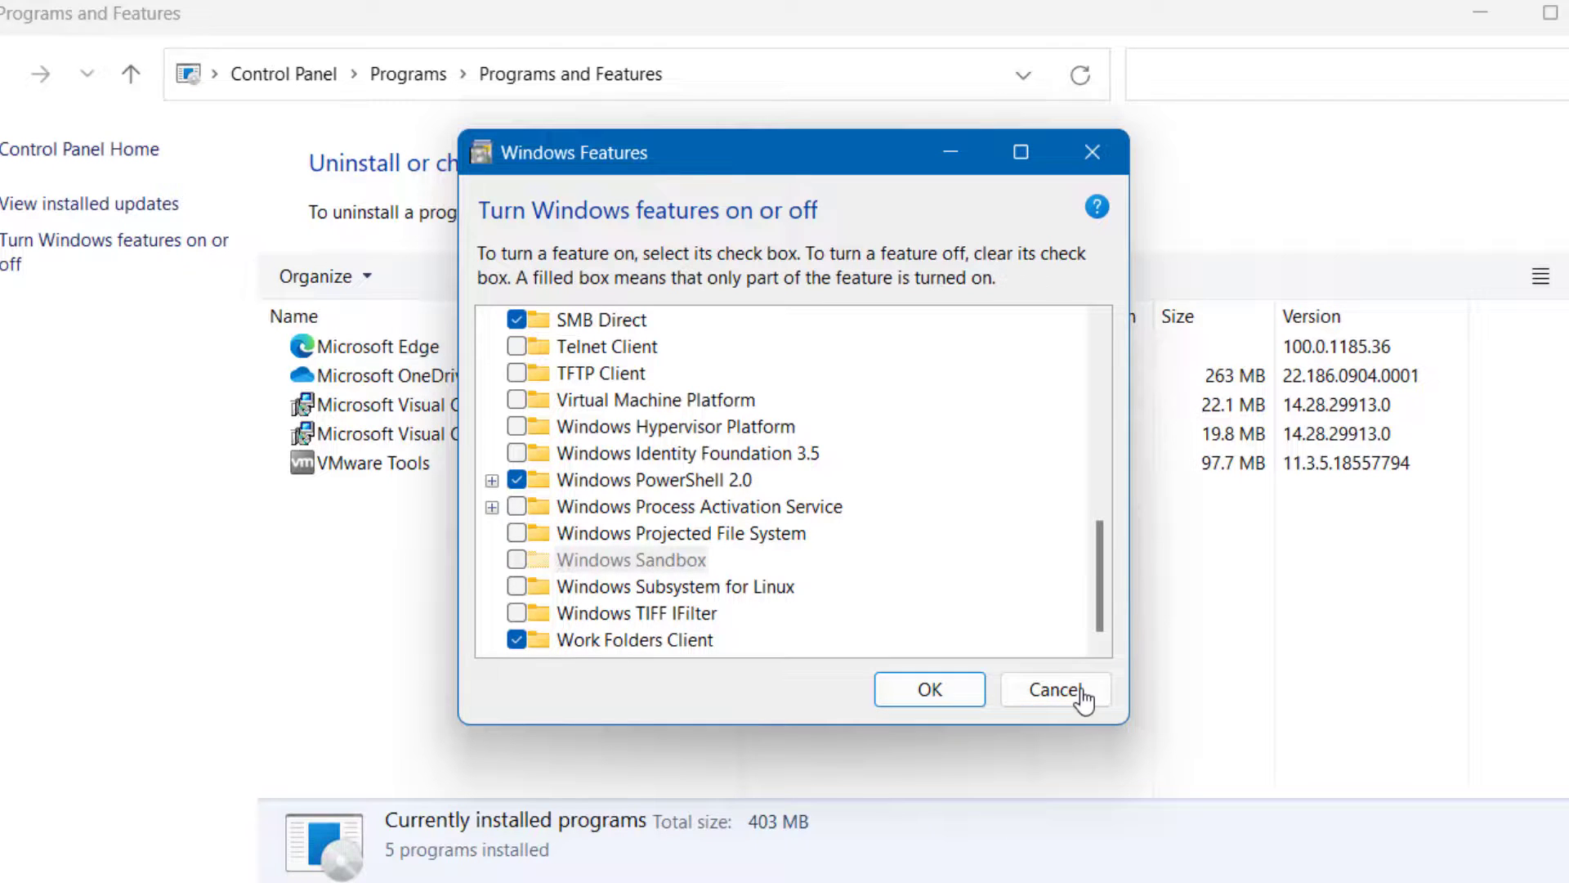
{"action": "left_click", "coordinate": [1055, 690]}
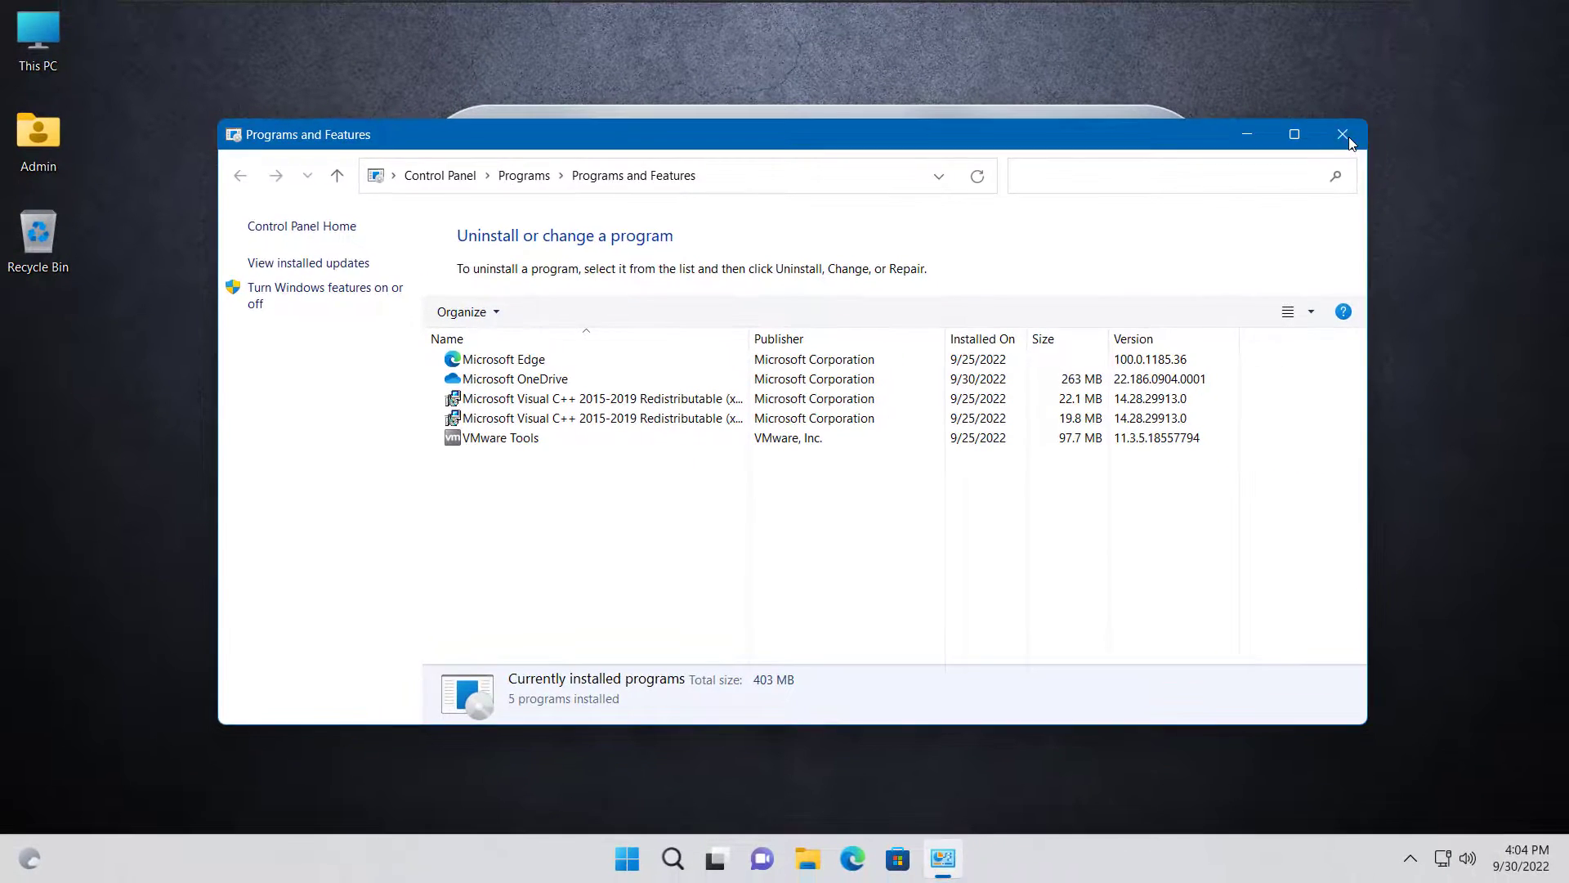
{"action": "left_click", "coordinate": [1356, 137]}
{"action": "left_click", "coordinate": [650, 858]}
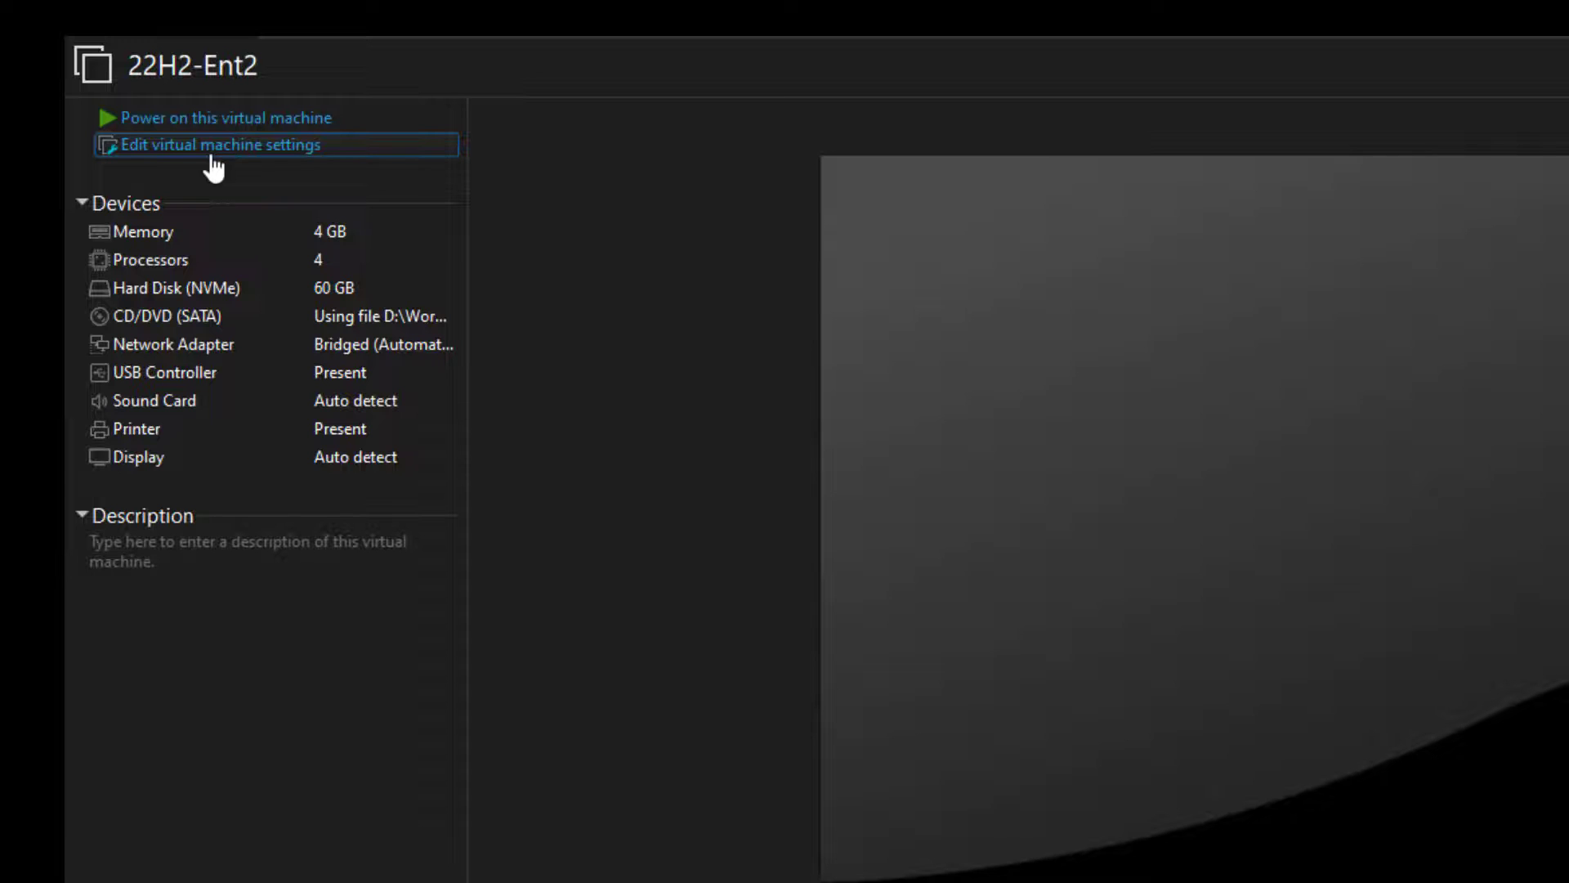
Step: Enable 'Virtualize Intel VT-x/EPT or AMD-V/RVI' in the 22H2-Ent2 Processors settings
{"action": "left_click", "coordinate": [214, 153]}
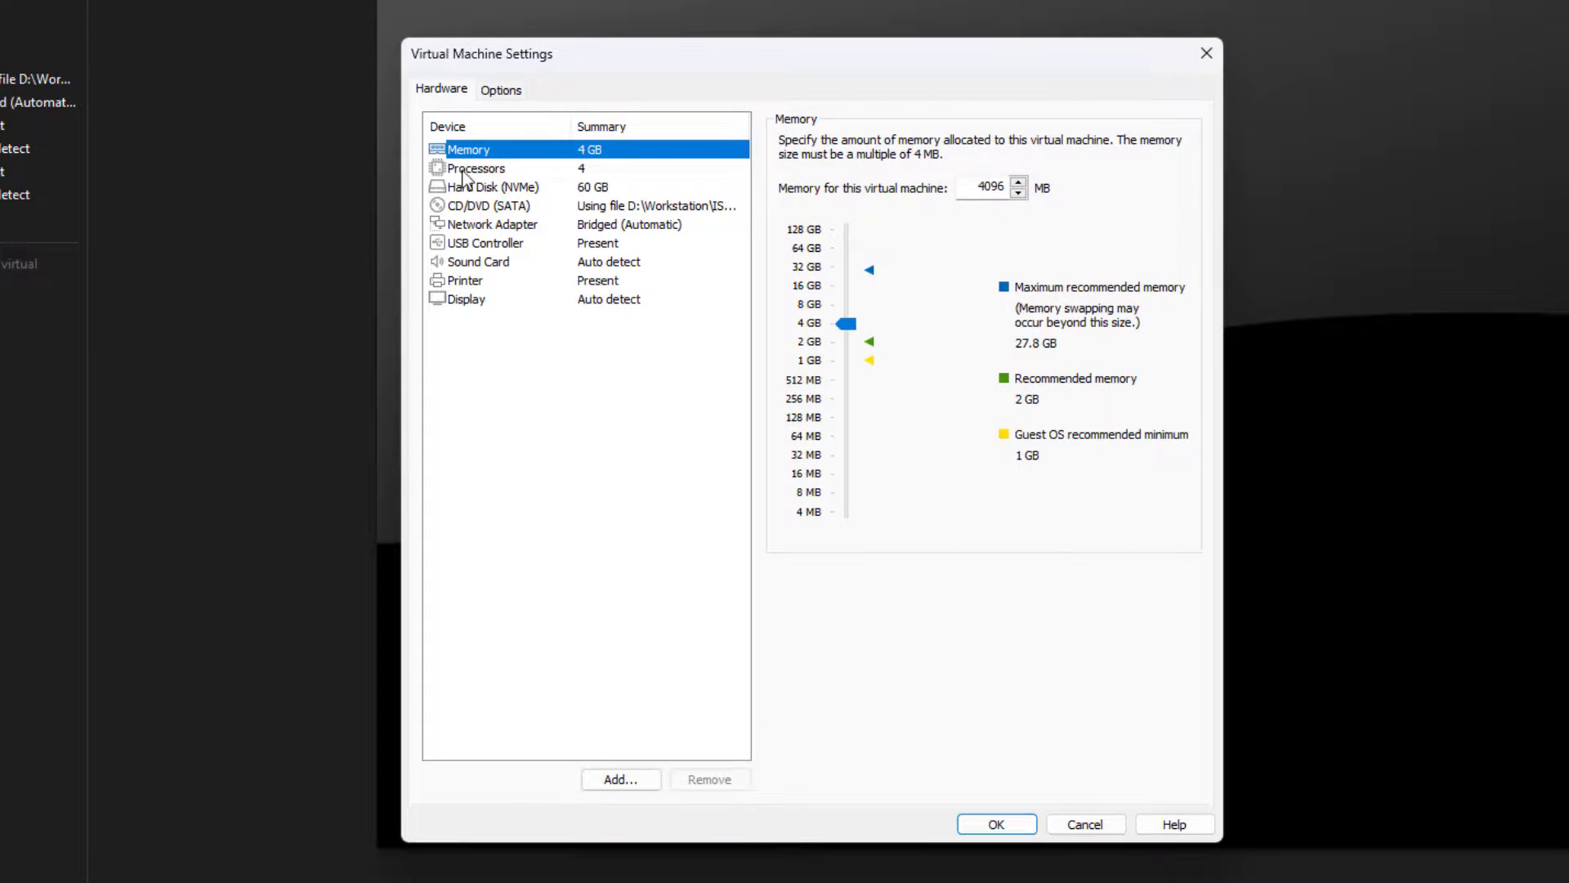
{"action": "left_click", "coordinate": [475, 168]}
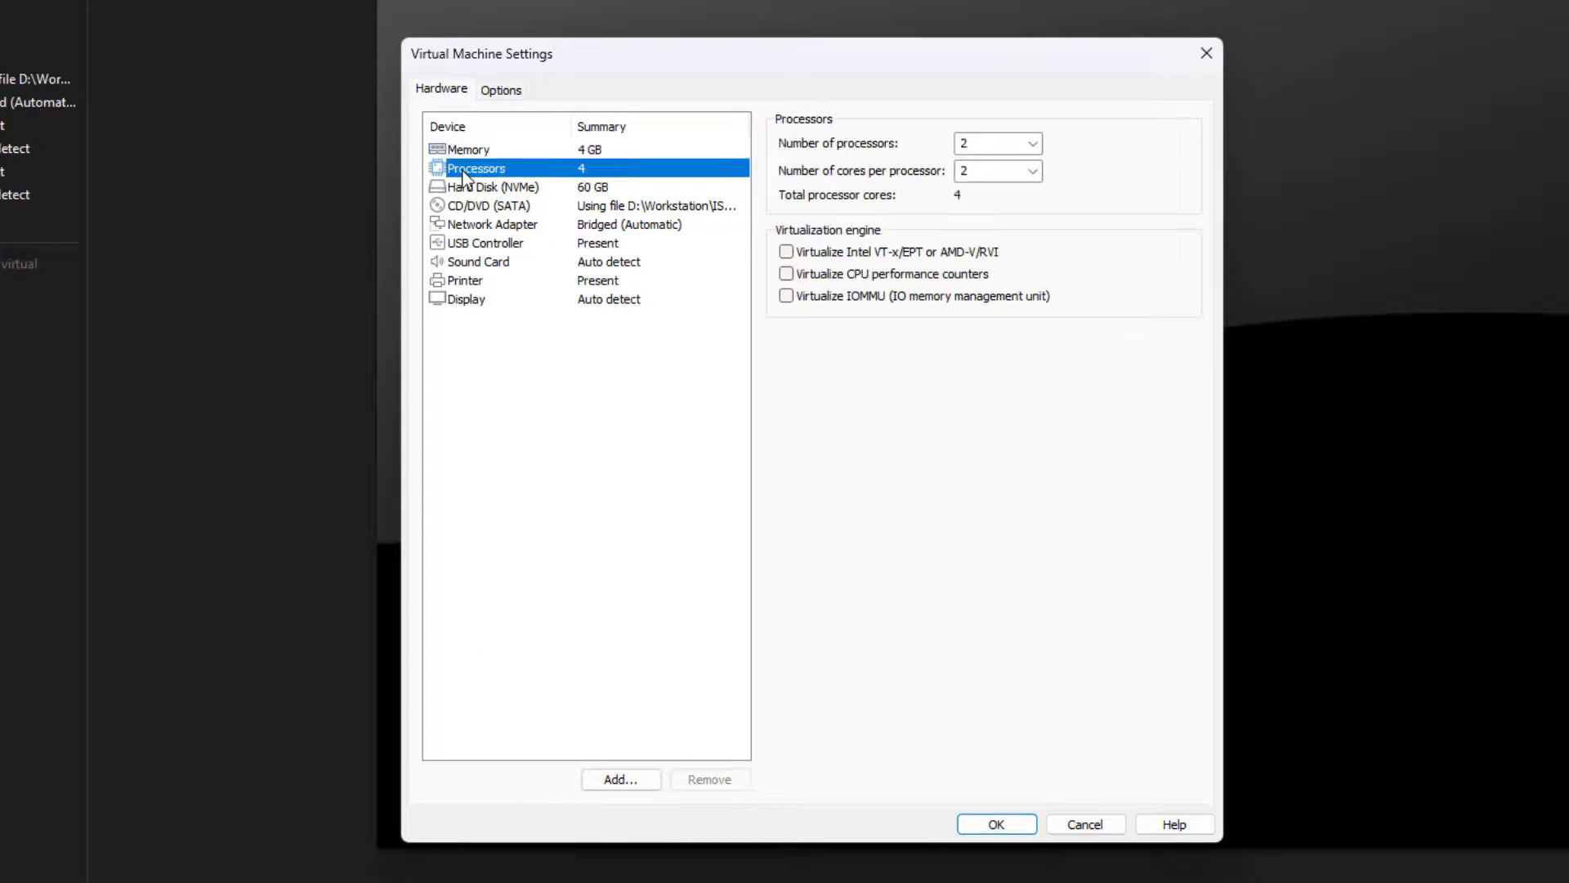
{"action": "left_click", "coordinate": [928, 166]}
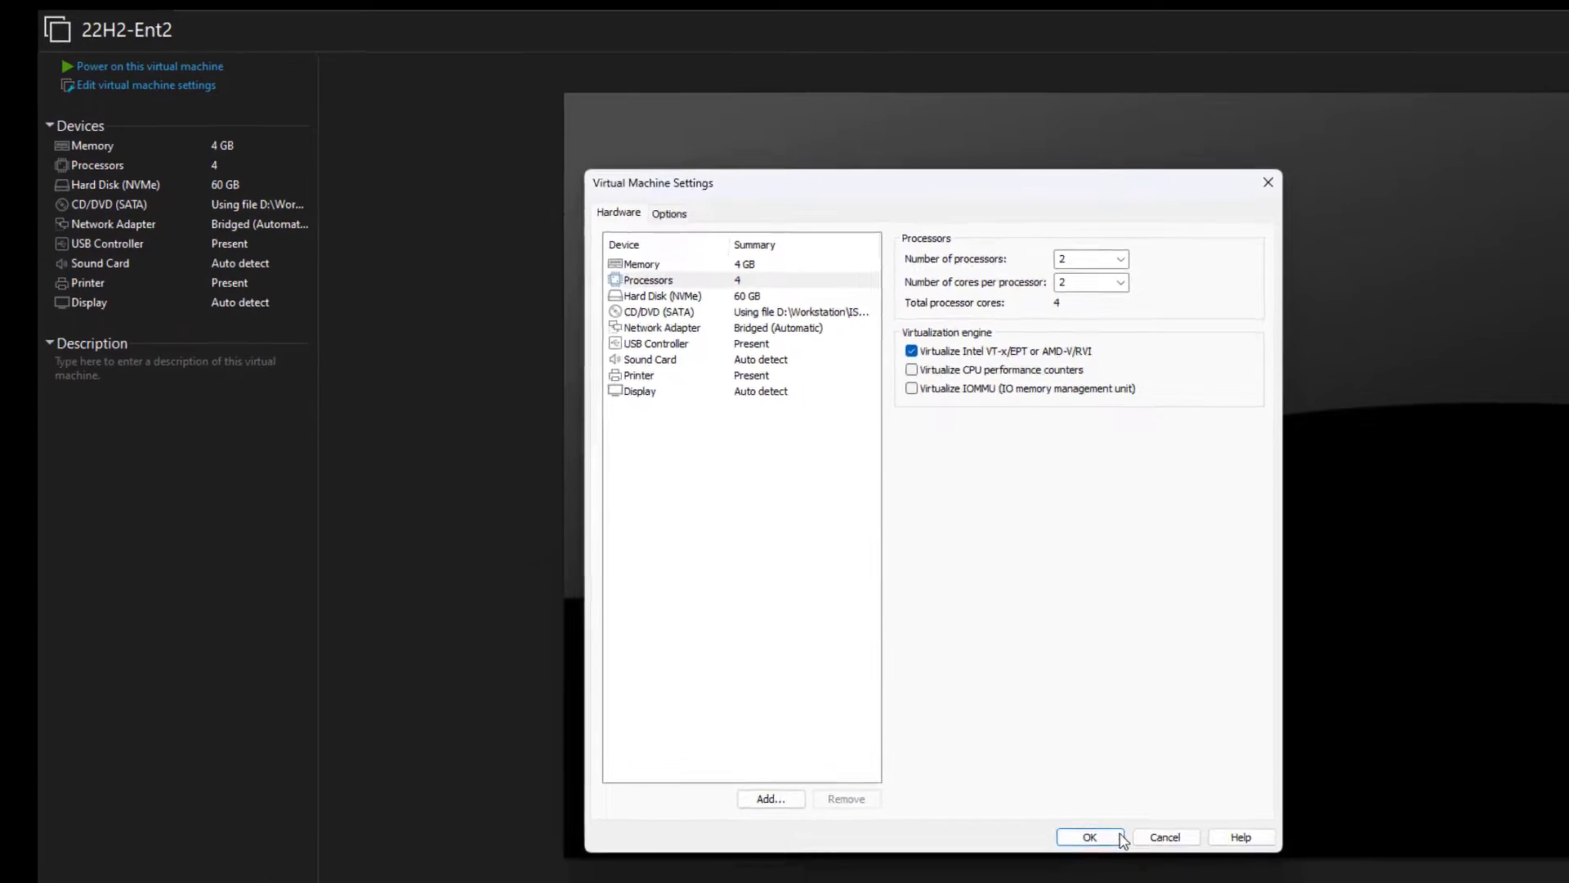
{"action": "key", "text": "Return"}
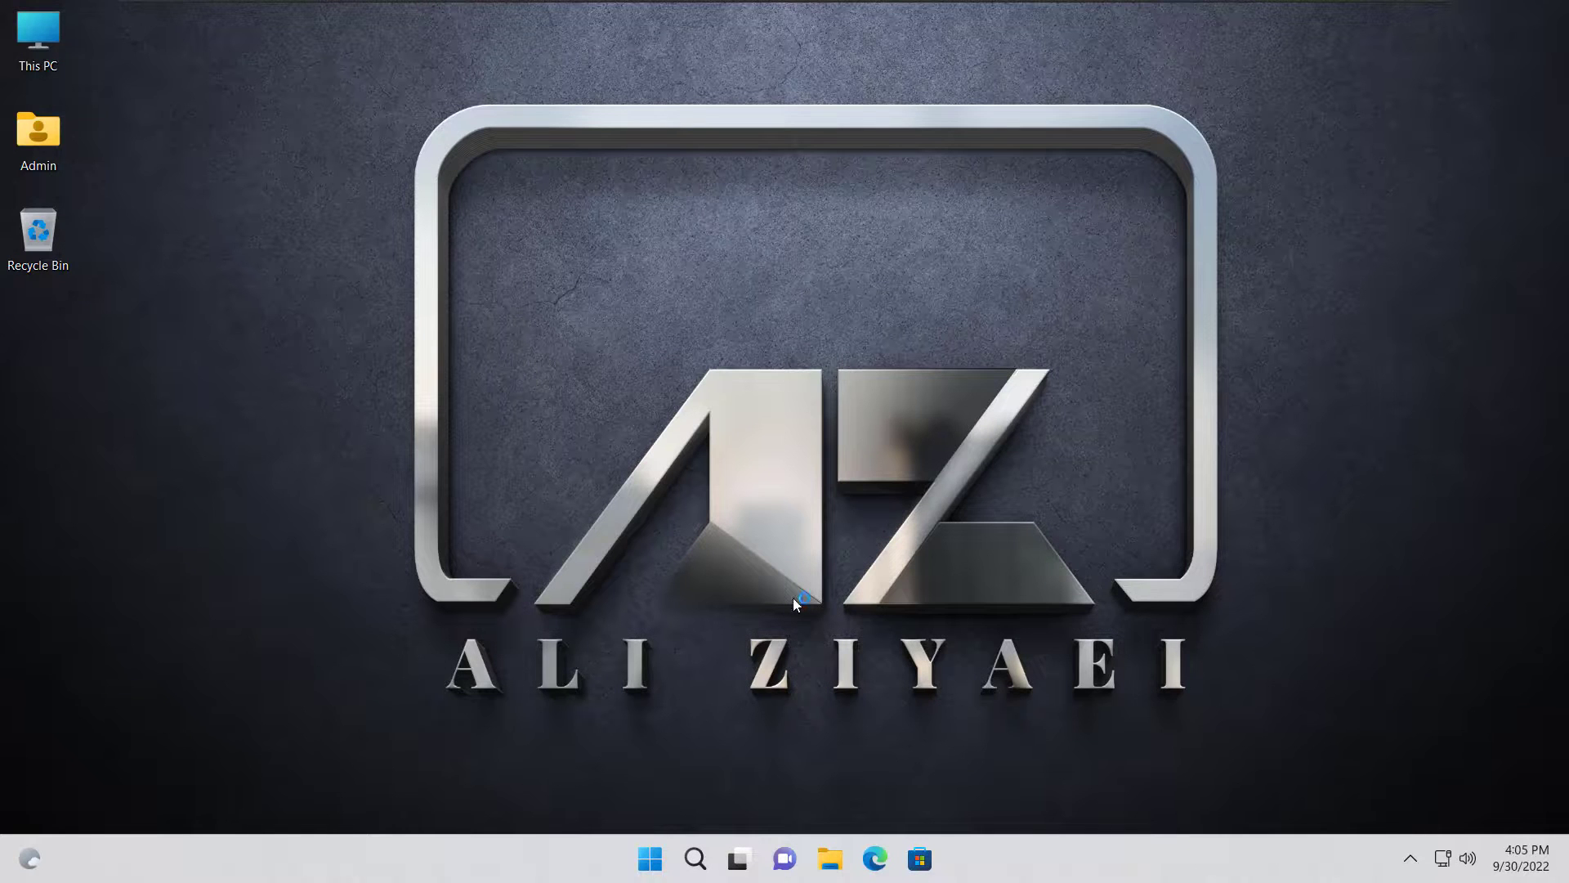
Step: Run appwiz.cpl in the 22H2-Ent2 VM and open the Windows Features list
{"action": "key", "text": "super+r"}
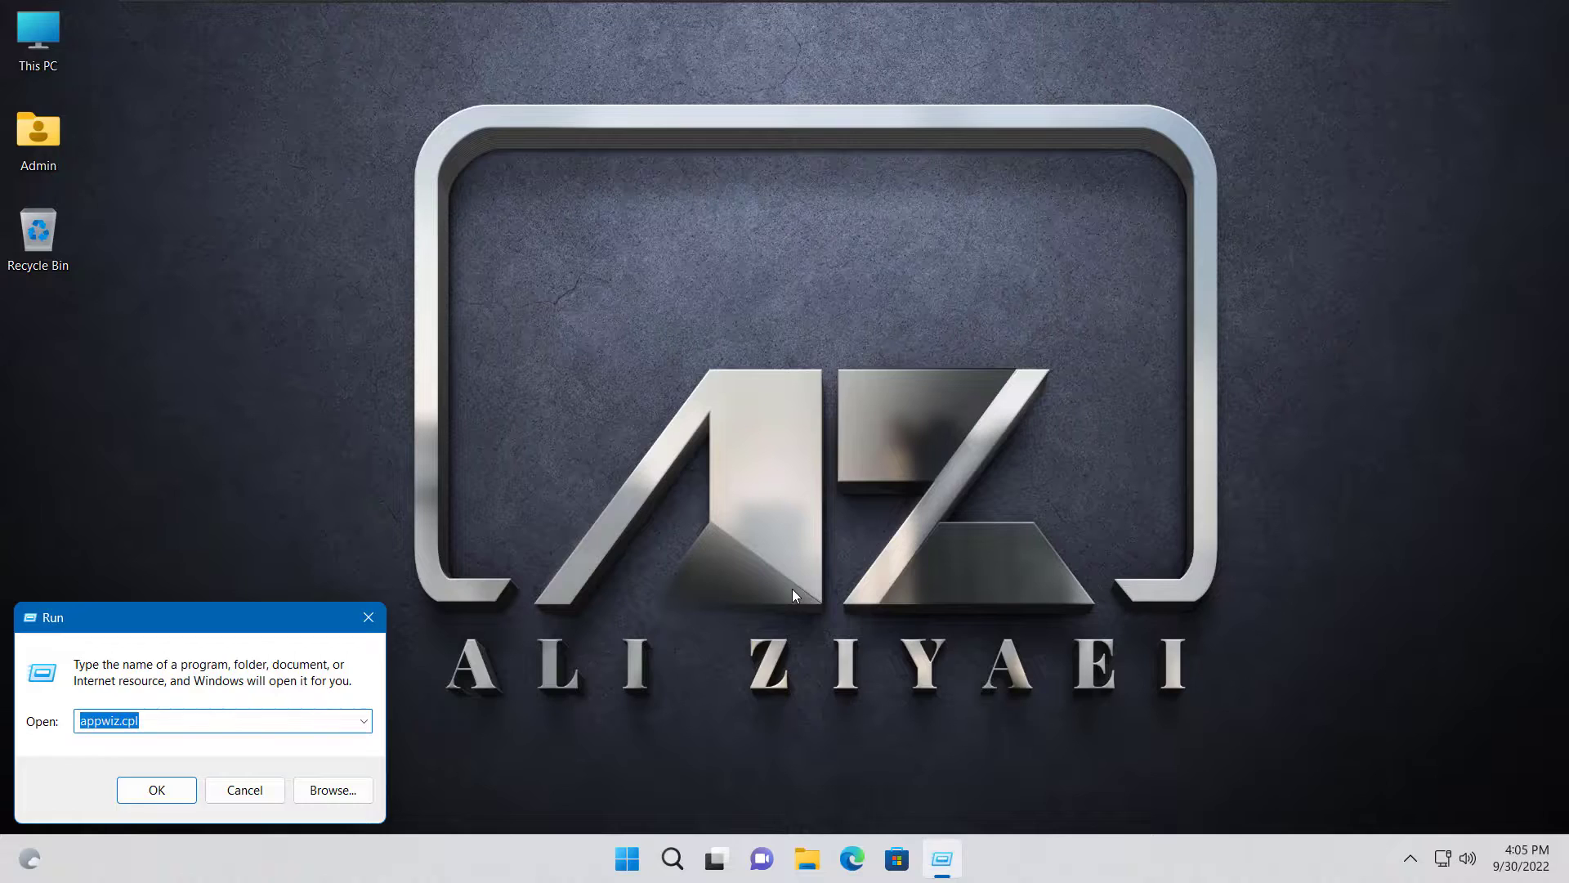
{"action": "key", "text": "Return"}
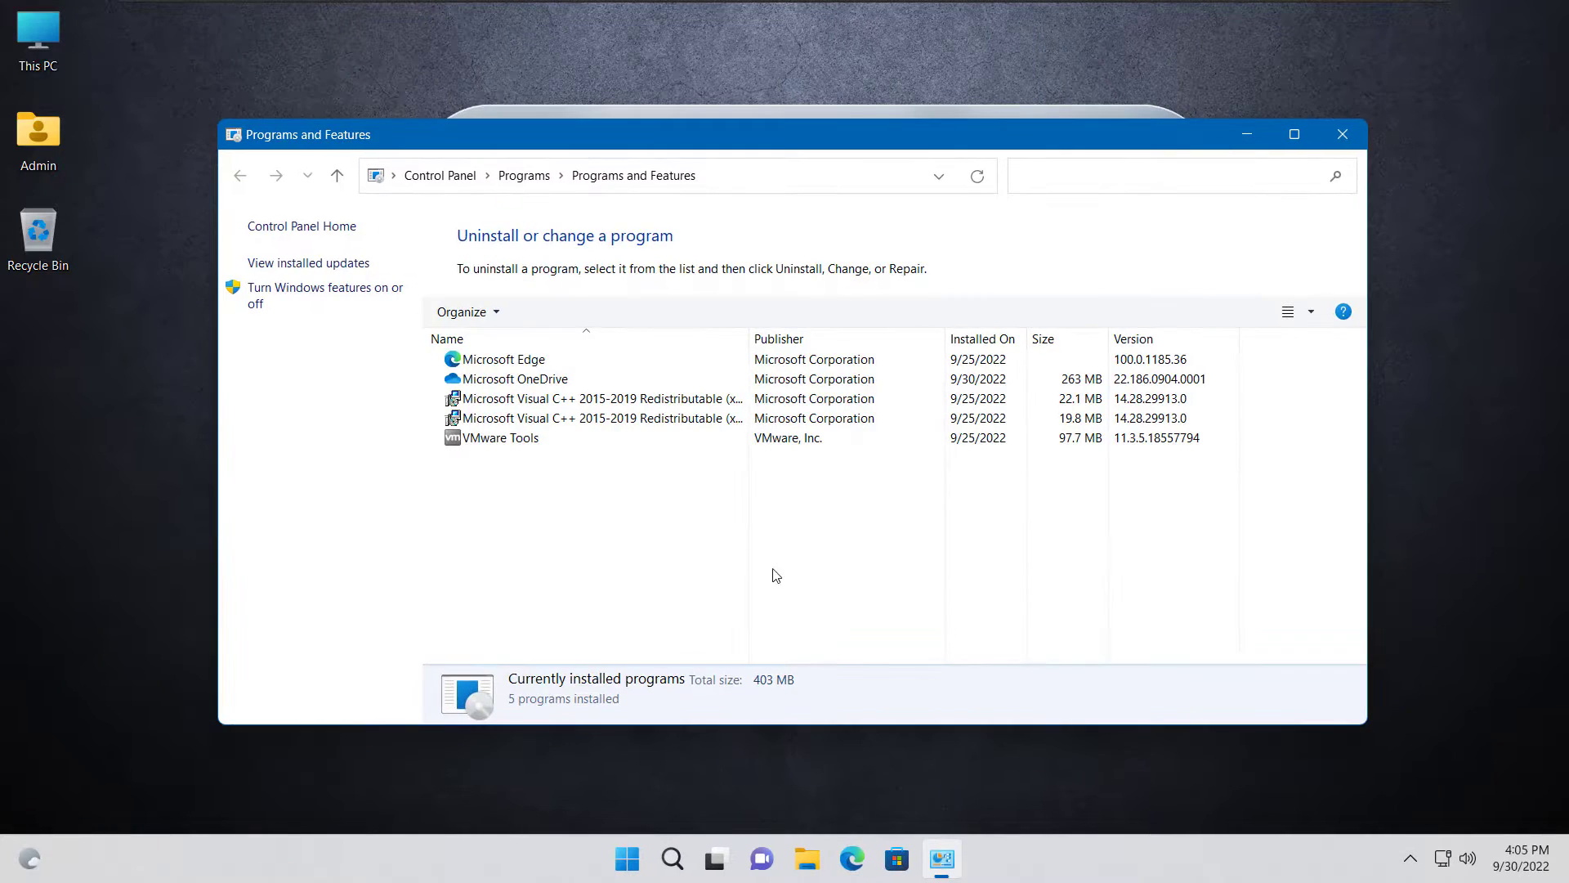
{"action": "left_click", "coordinate": [292, 295]}
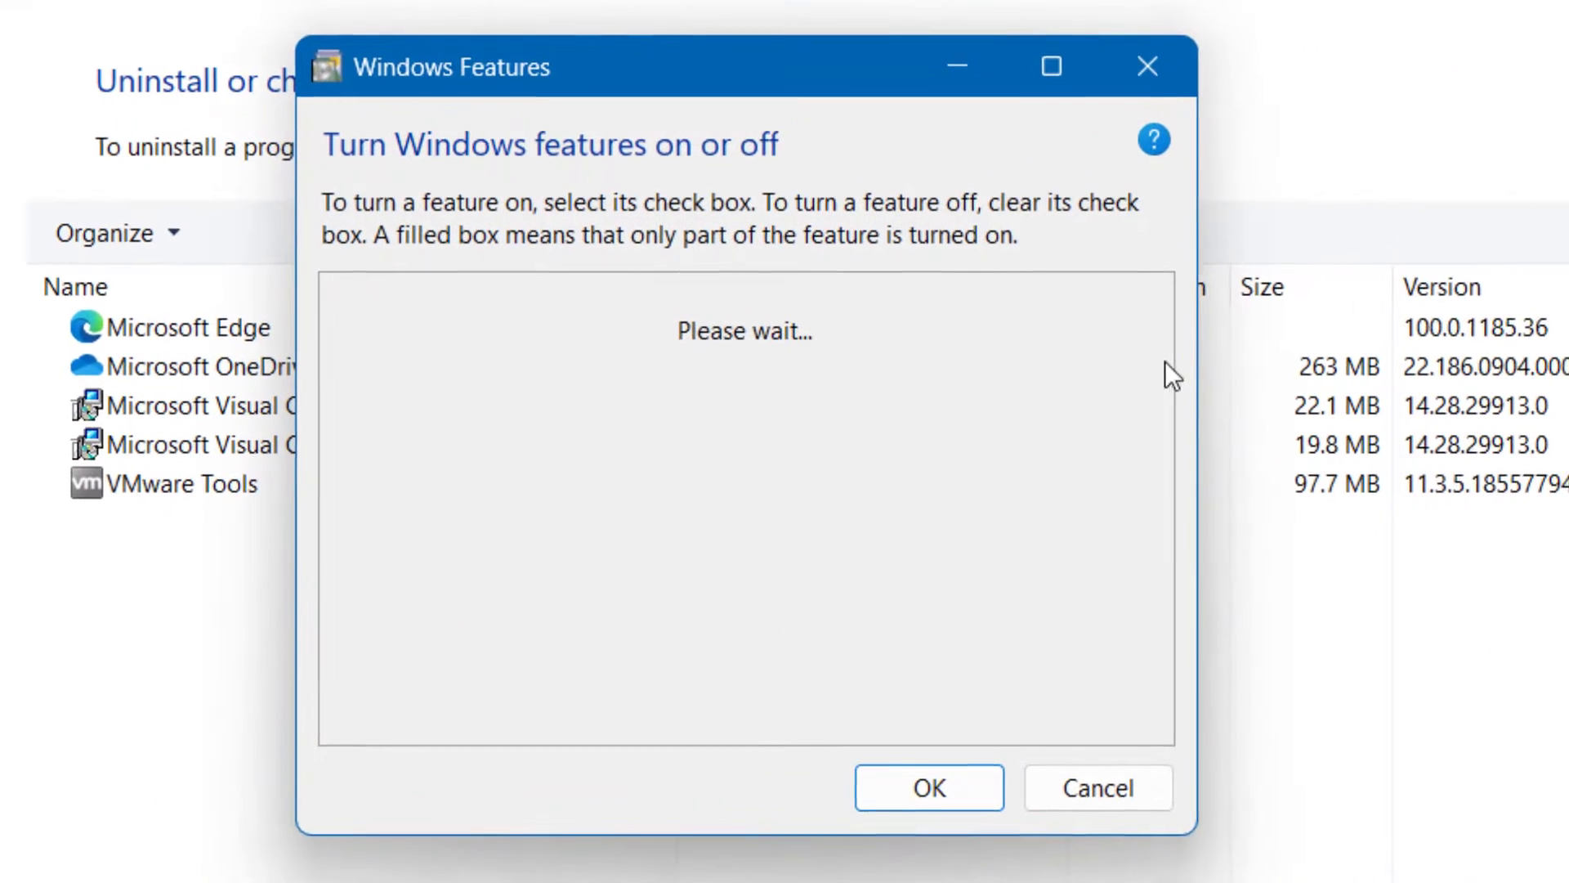
{"action": "left_click_drag", "start_coordinate": [1163, 355], "coordinate": [1159, 718]}
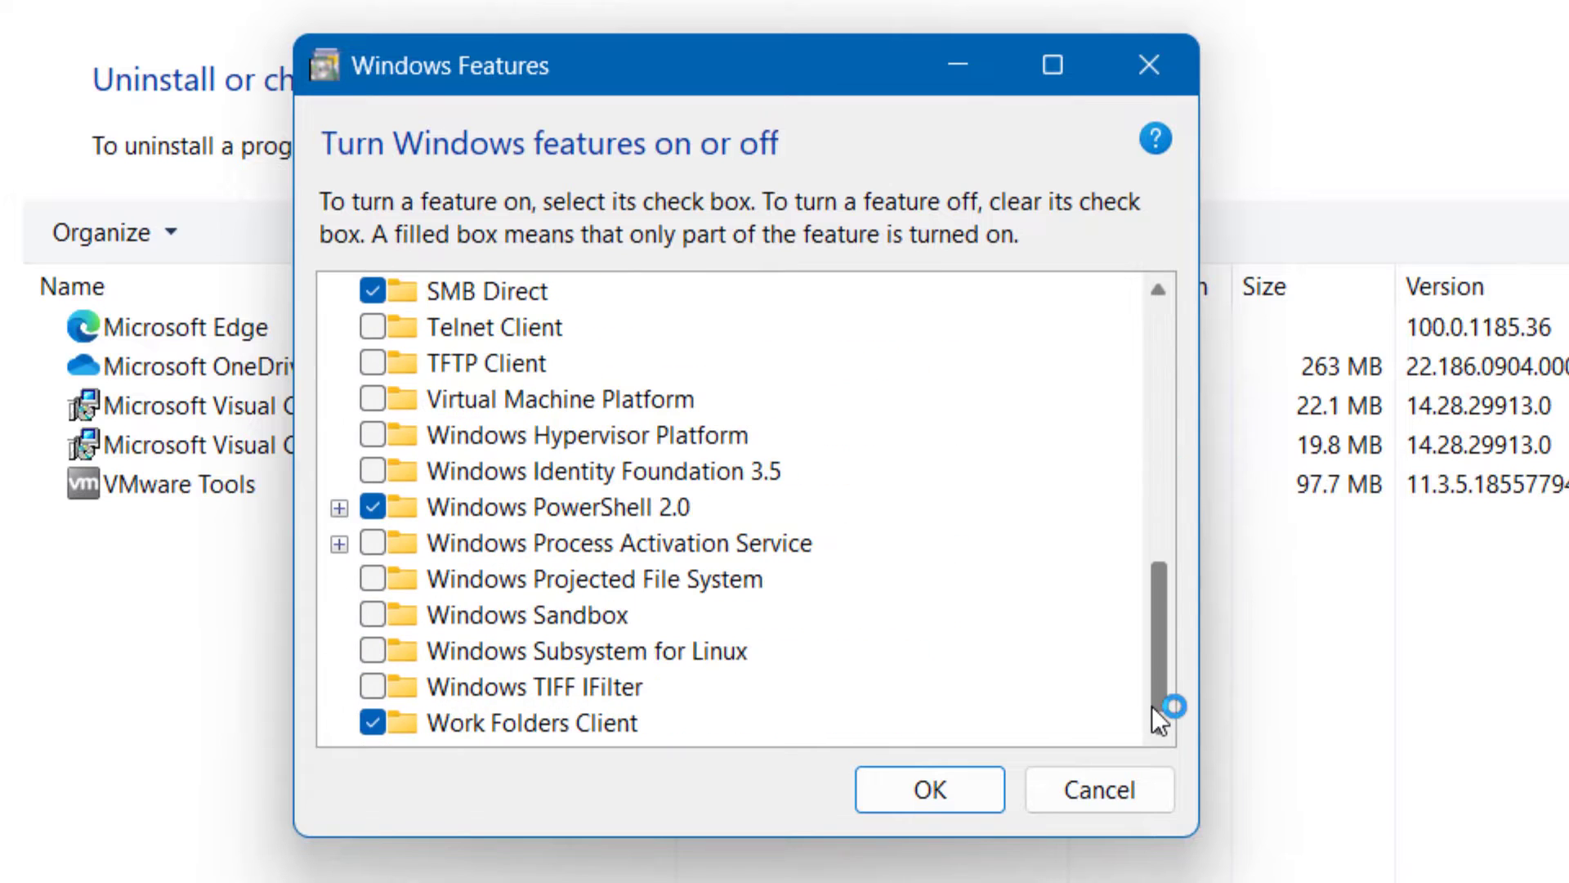